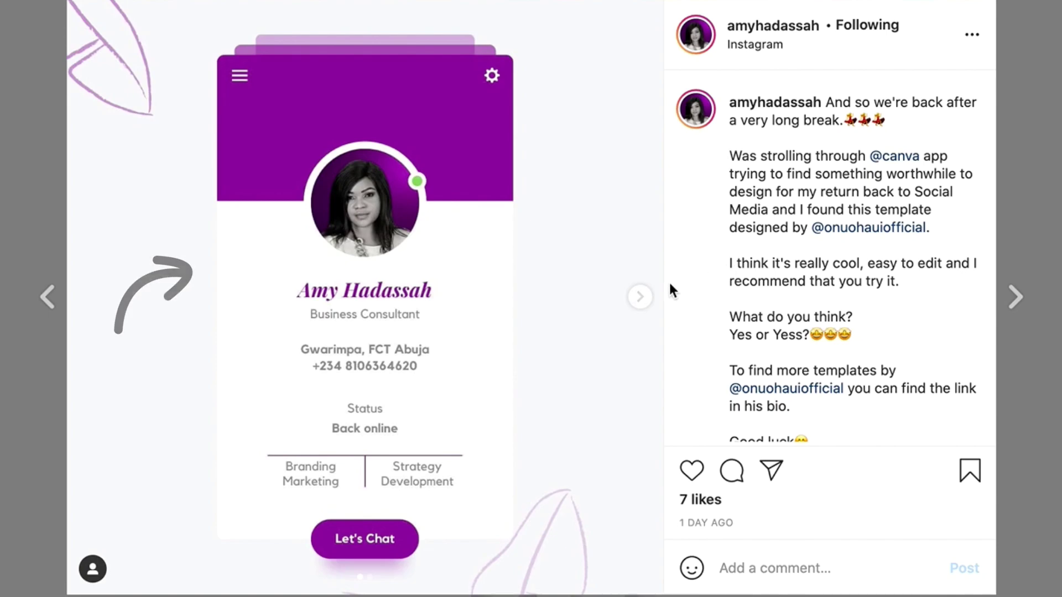
Advance the Instagram carousel post to its next slide, showing the original beige card
click(646, 296)
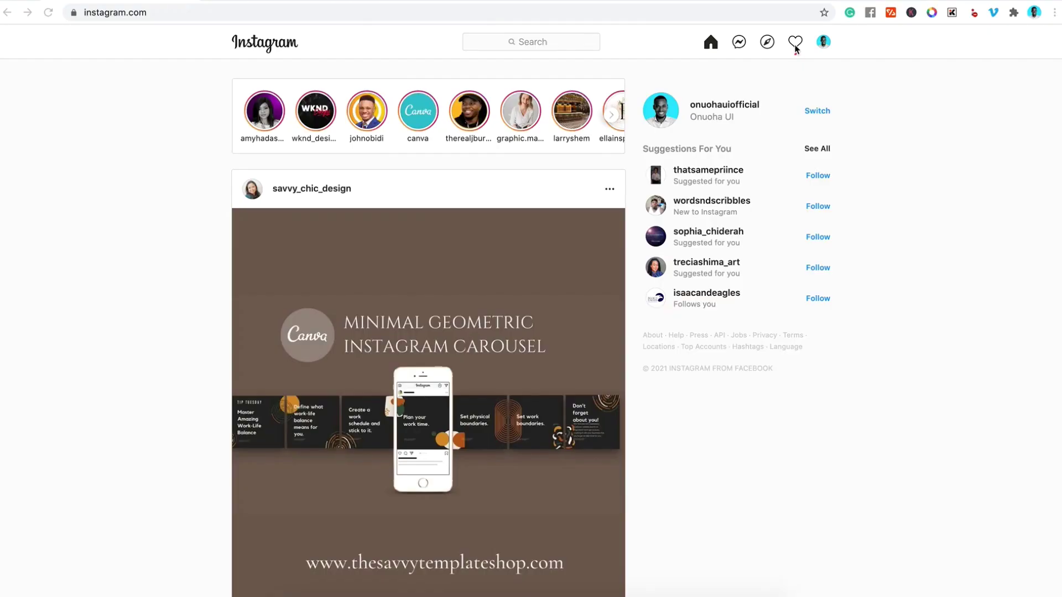
Open Instagram's activity notifications and scroll through them to find the mention
click(796, 47)
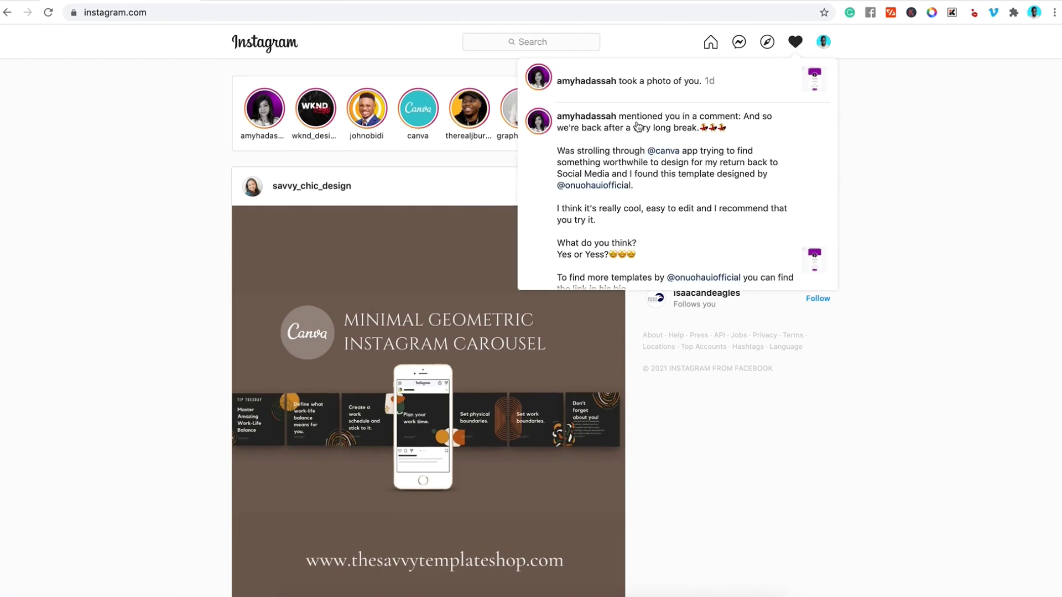
scroll(636, 157, down, 4)
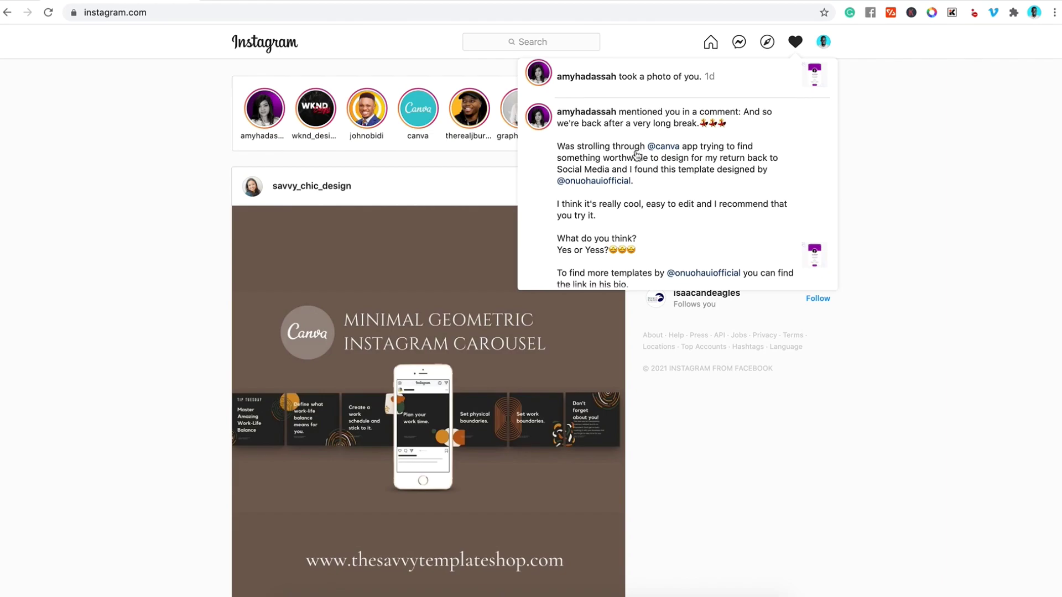
scroll(637, 156, down, 3)
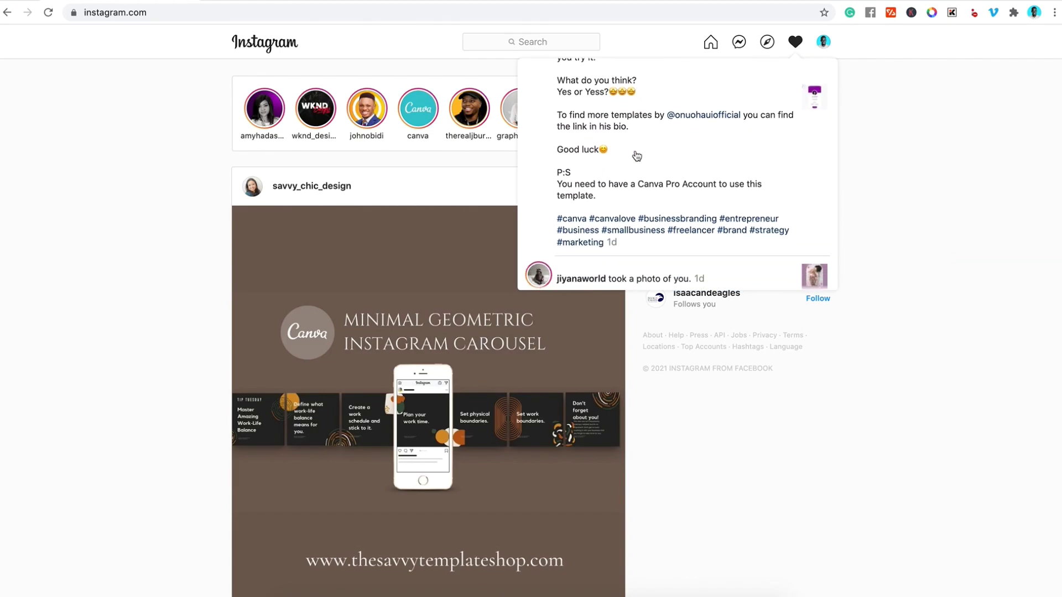
scroll(637, 156, up, 2)
scroll(637, 156, down, 1)
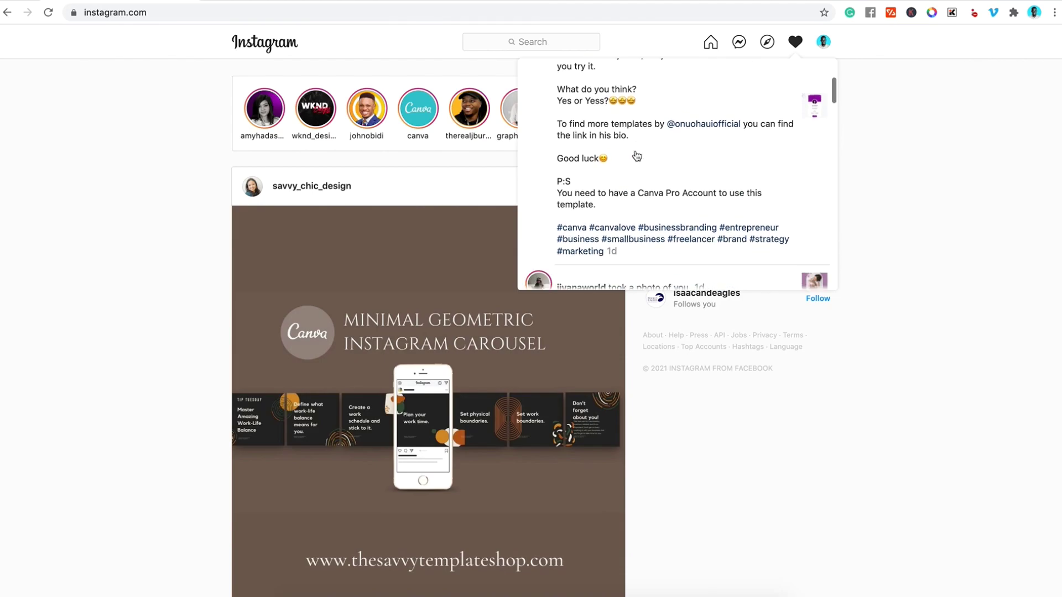
scroll(636, 157, down, 1)
scroll(636, 156, up, 4)
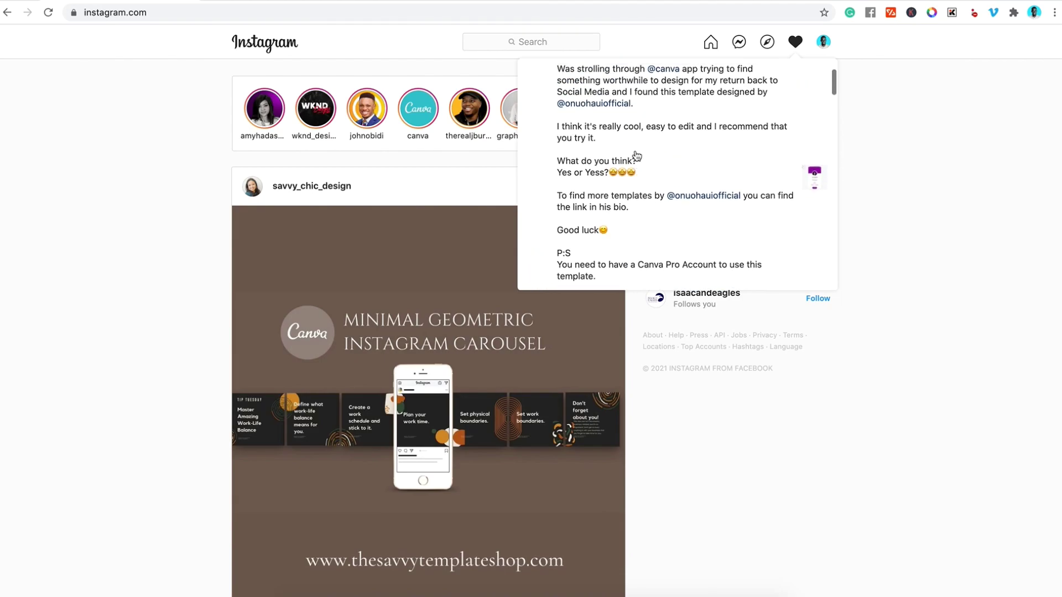
scroll(637, 157, up, 3)
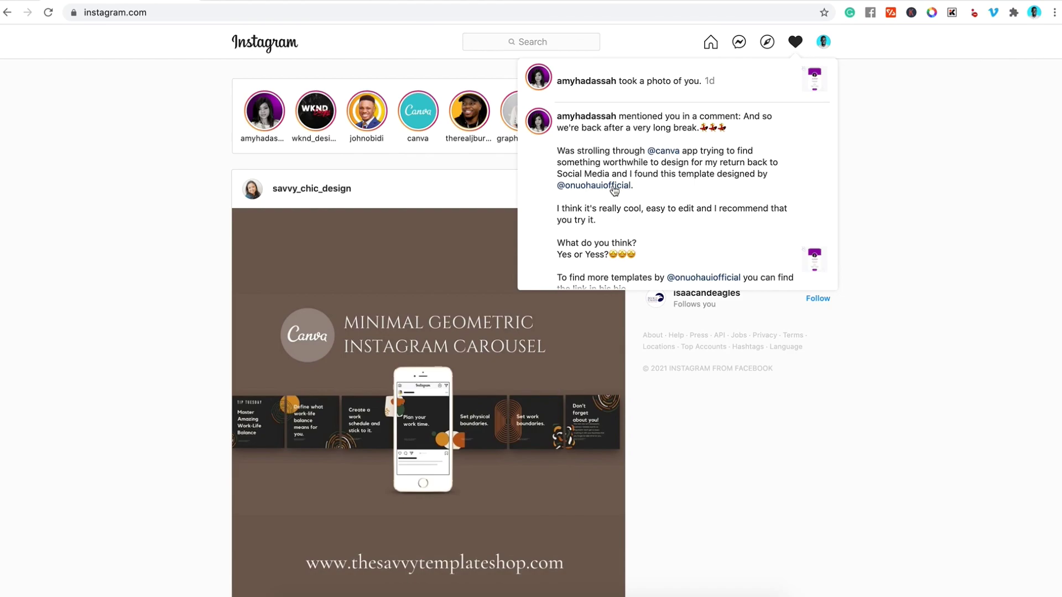
Open the purple signature-card post on the mentioning account's profile and show its beige second slide
click(597, 119)
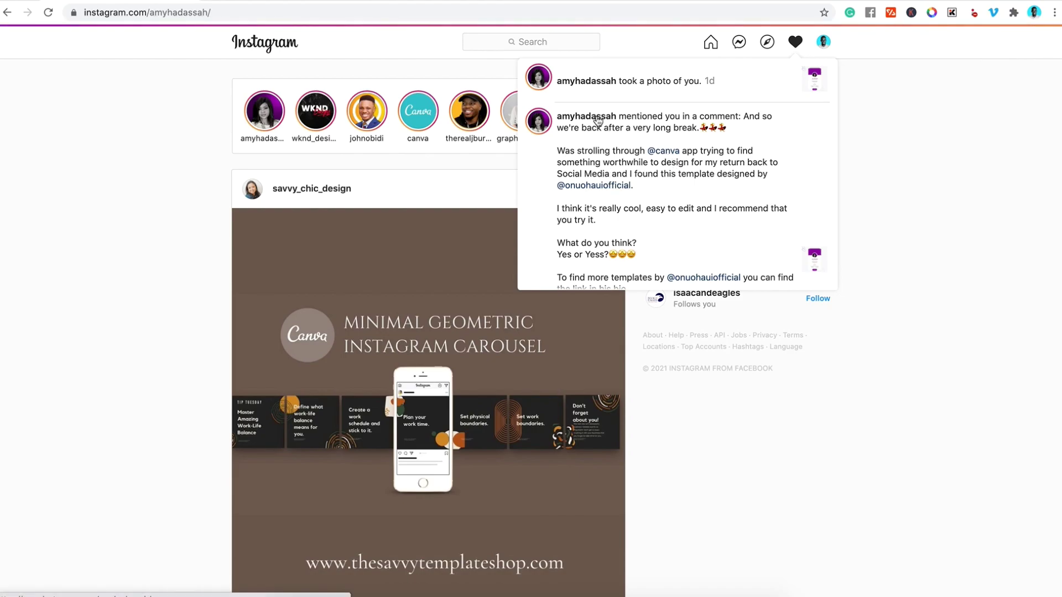
scroll(420, 380, down, 1)
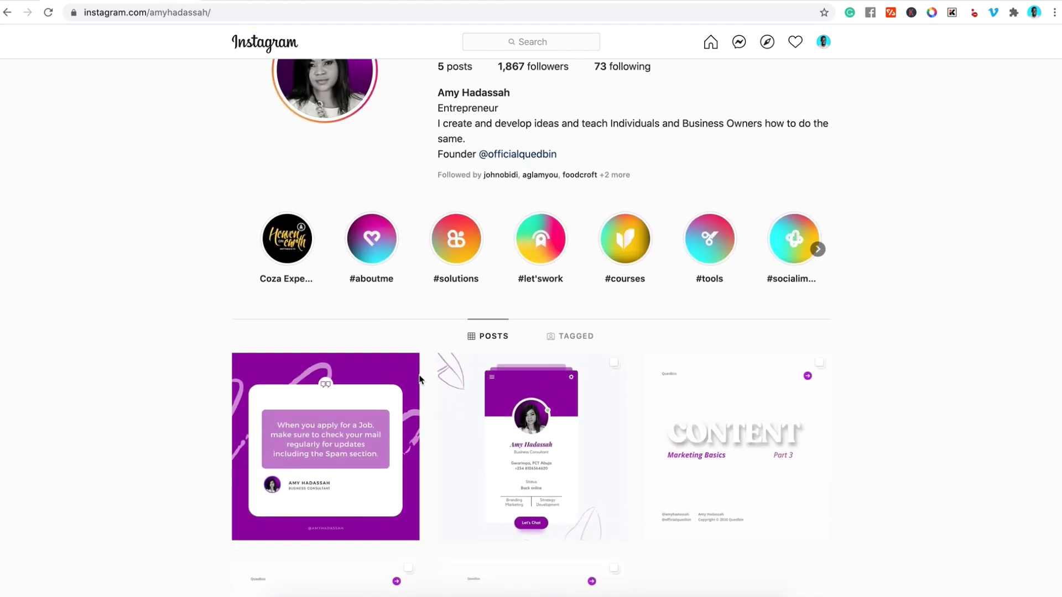
scroll(421, 380, down, 2)
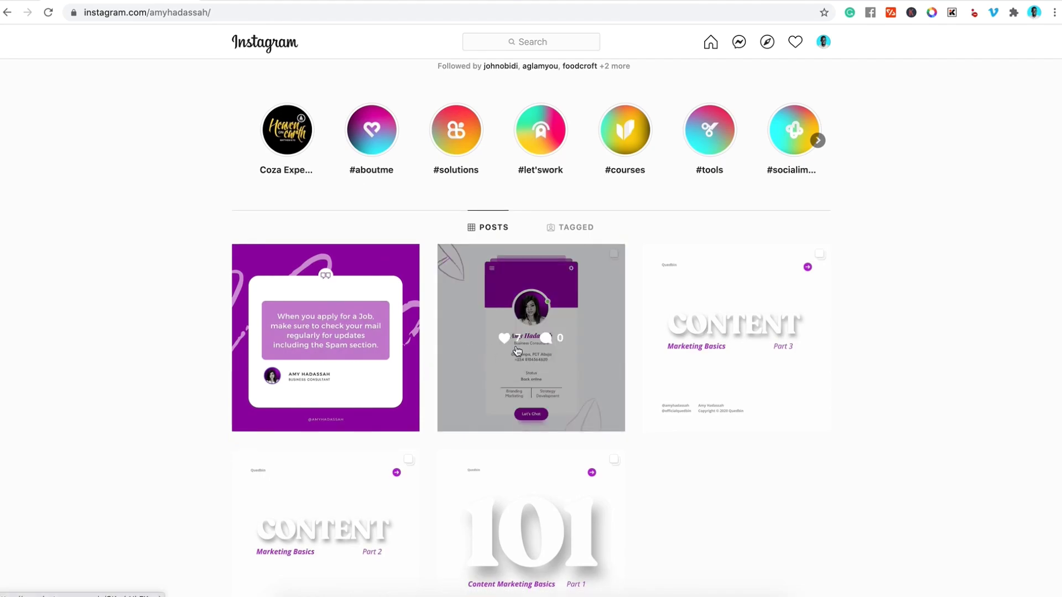
click(529, 350)
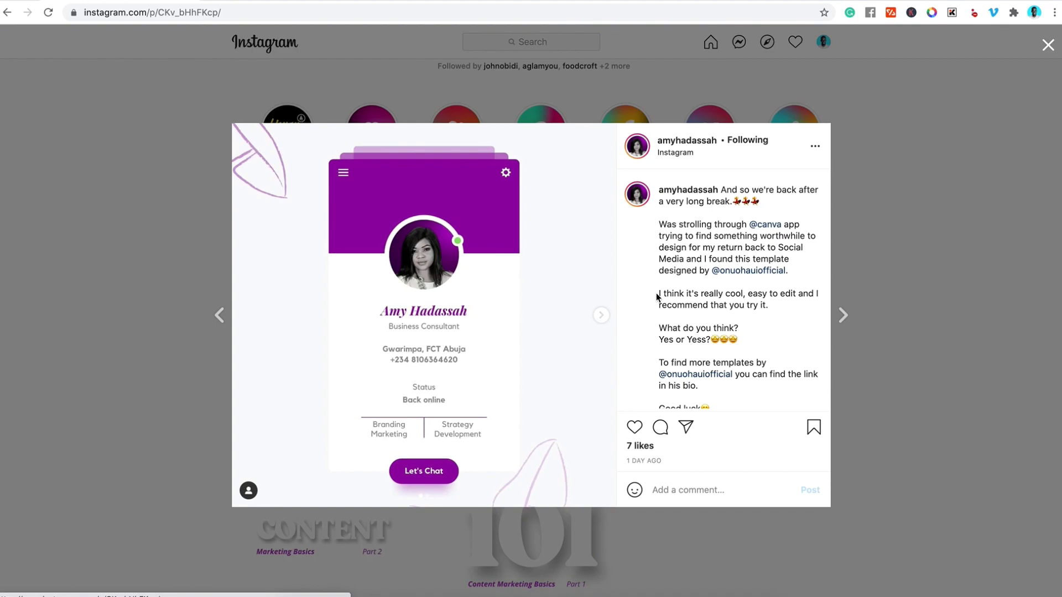
click(607, 315)
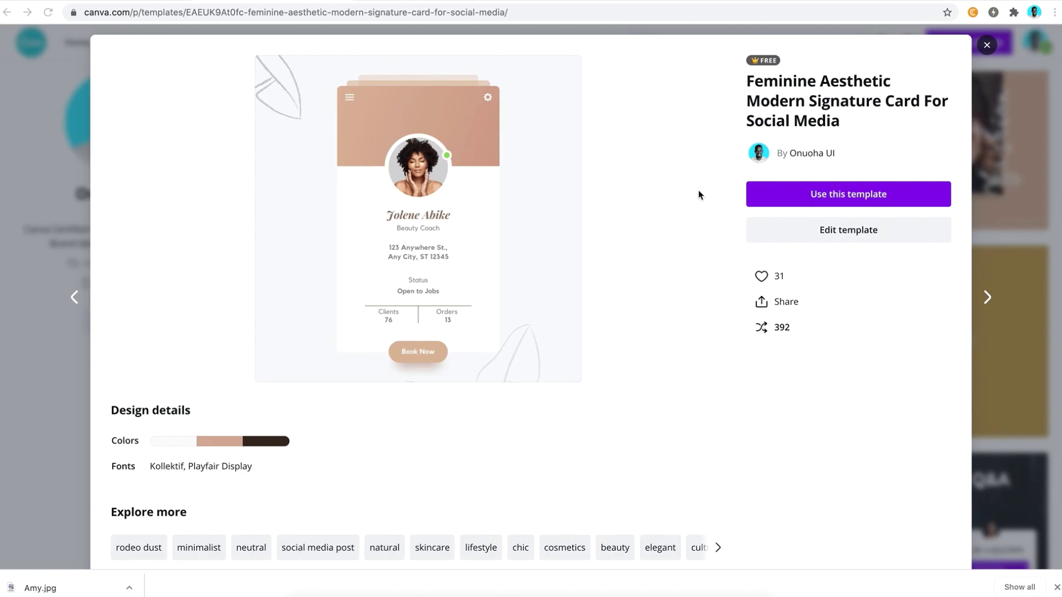
Start an editable design from the Feminine Aesthetic Modern Signature Card template, checking the reference profile
click(828, 200)
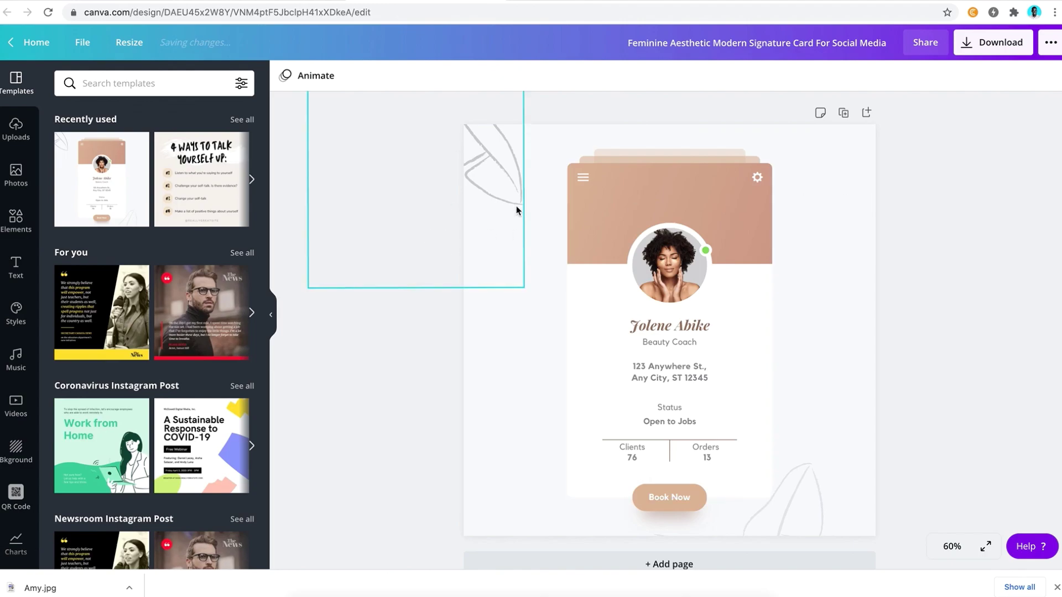
click(586, 216)
click(564, 0)
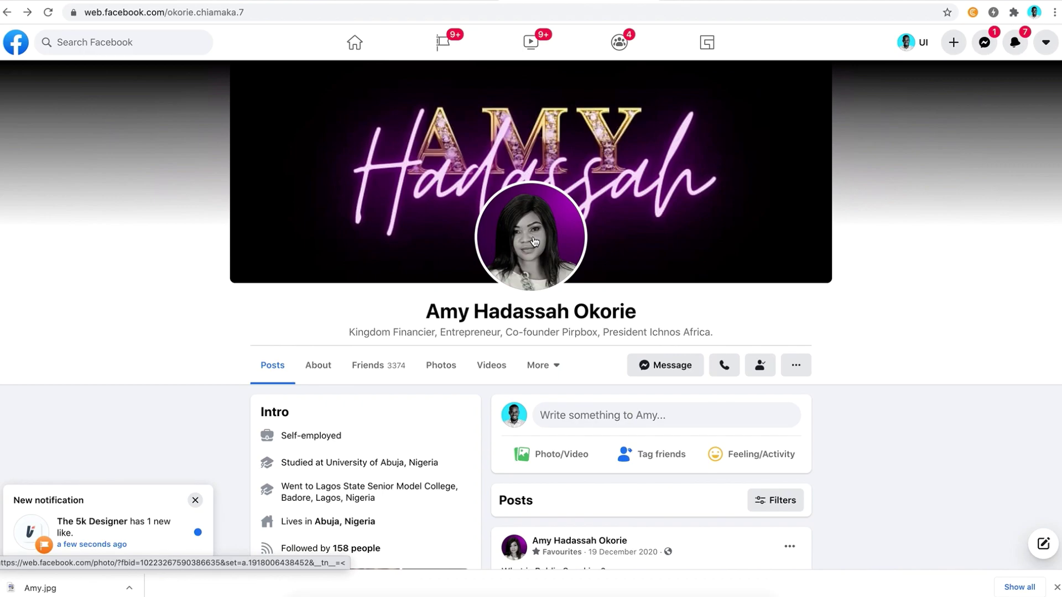
click(439, 3)
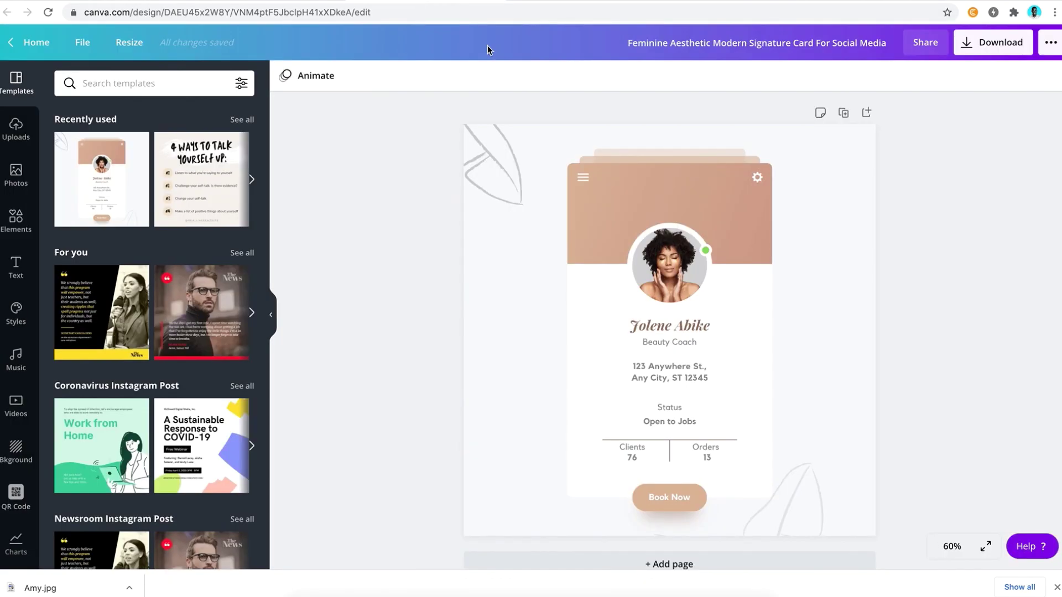
Drop the first uploaded portrait into the card's circular profile frame, replacing the original photo
click(7, 167)
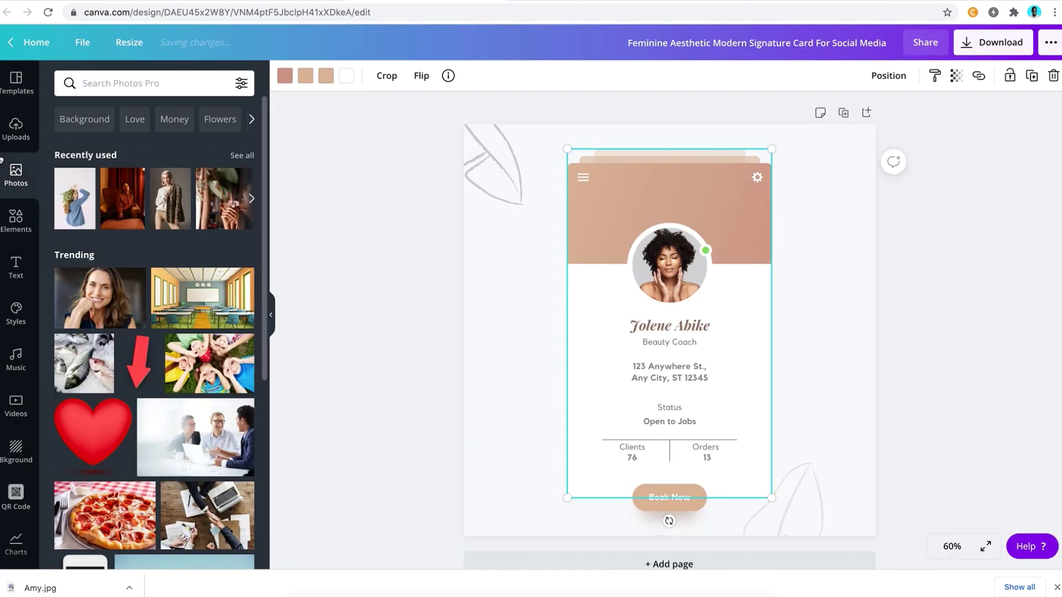
click(15, 128)
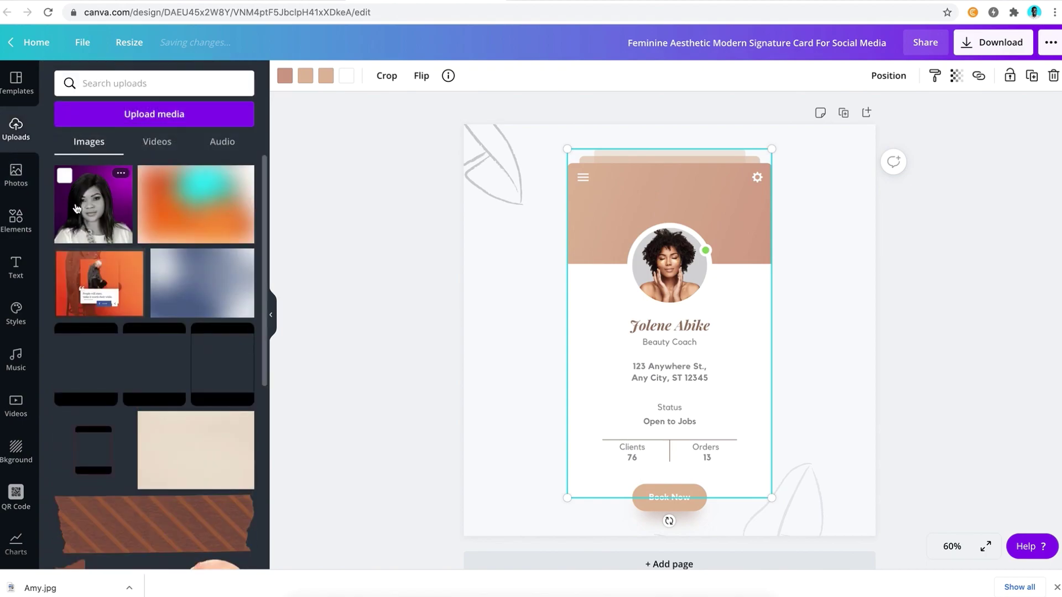
drag(81, 213, 659, 269)
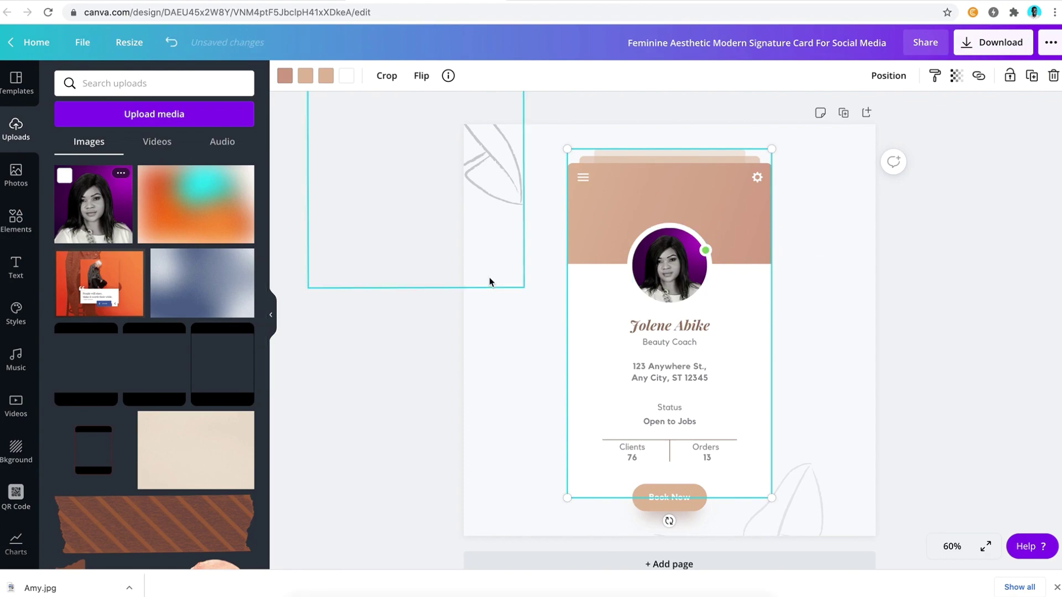
click(432, 334)
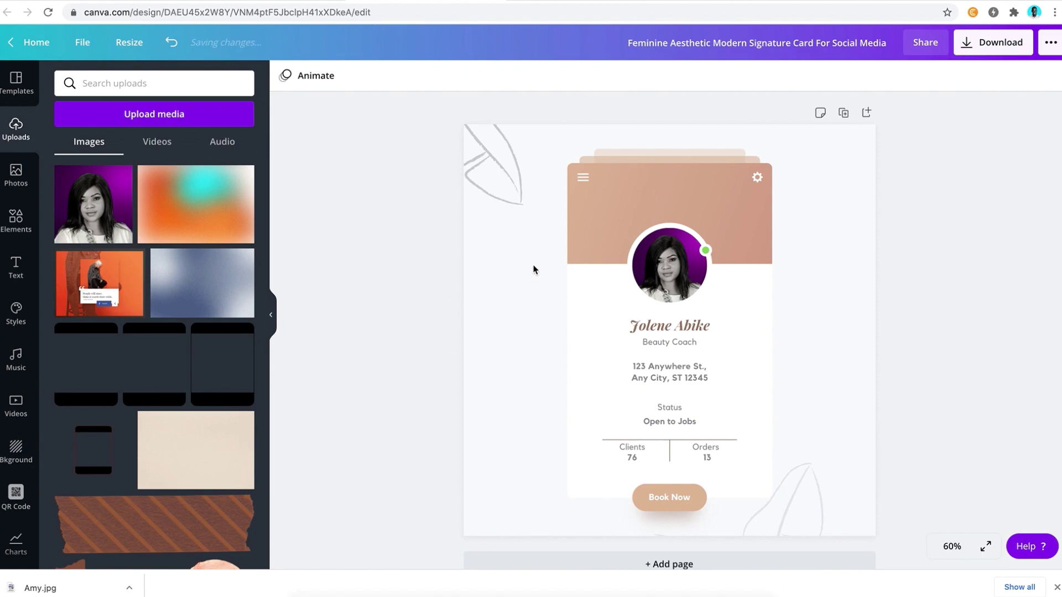
Colour the card's header band with the bright purple from the portrait's Photo Colors
click(595, 206)
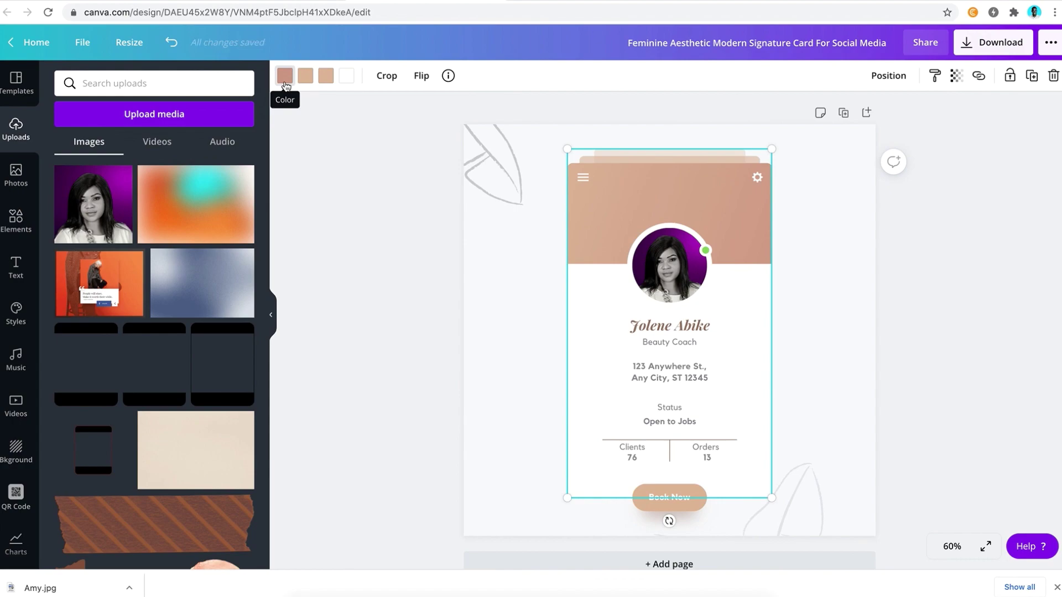
click(285, 76)
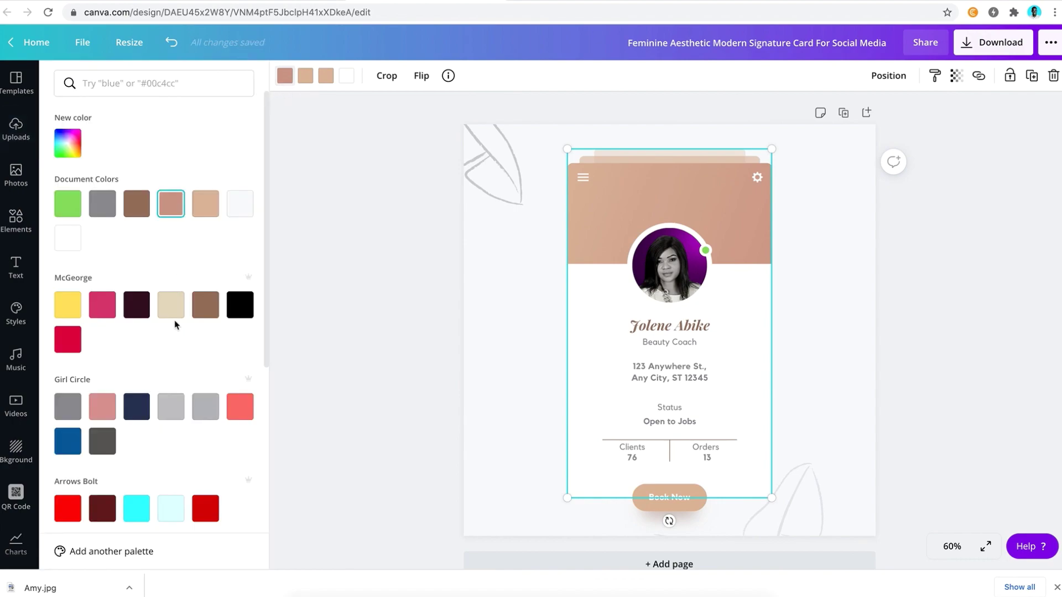
scroll(175, 324, down, 5)
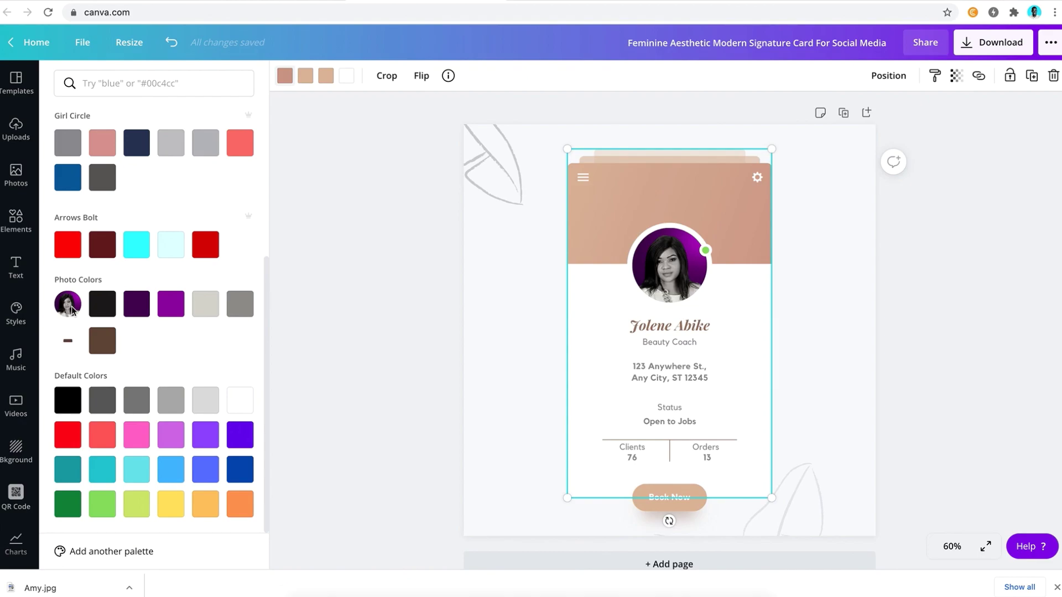
click(555, 2)
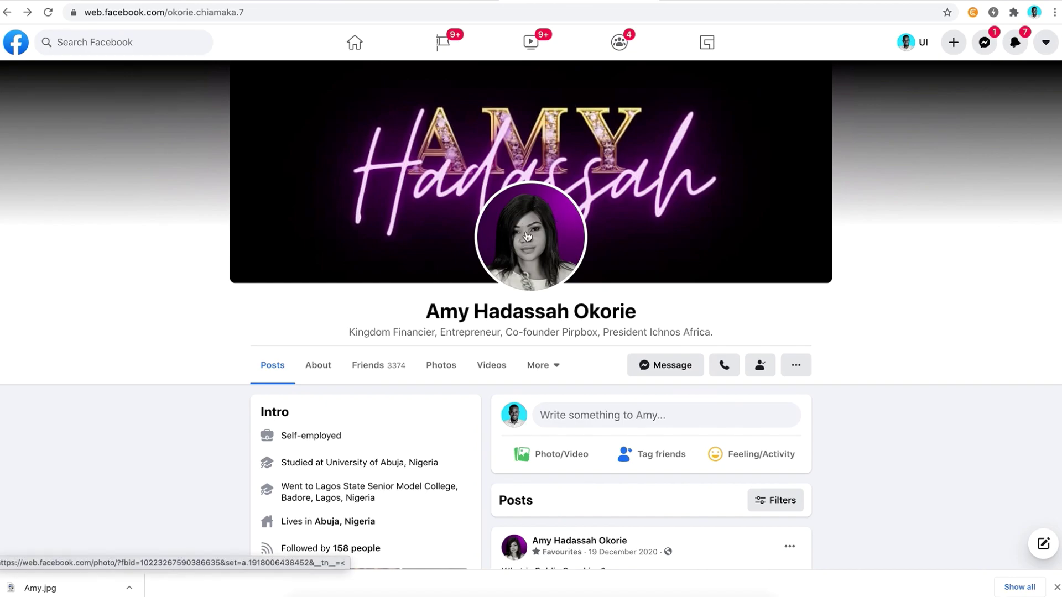
click(417, 1)
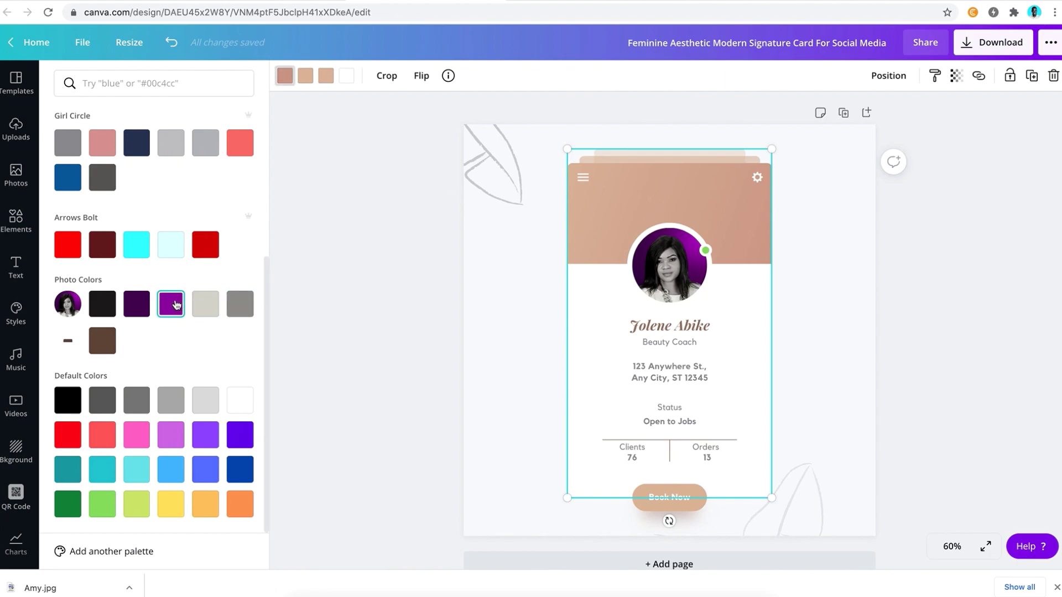
click(176, 305)
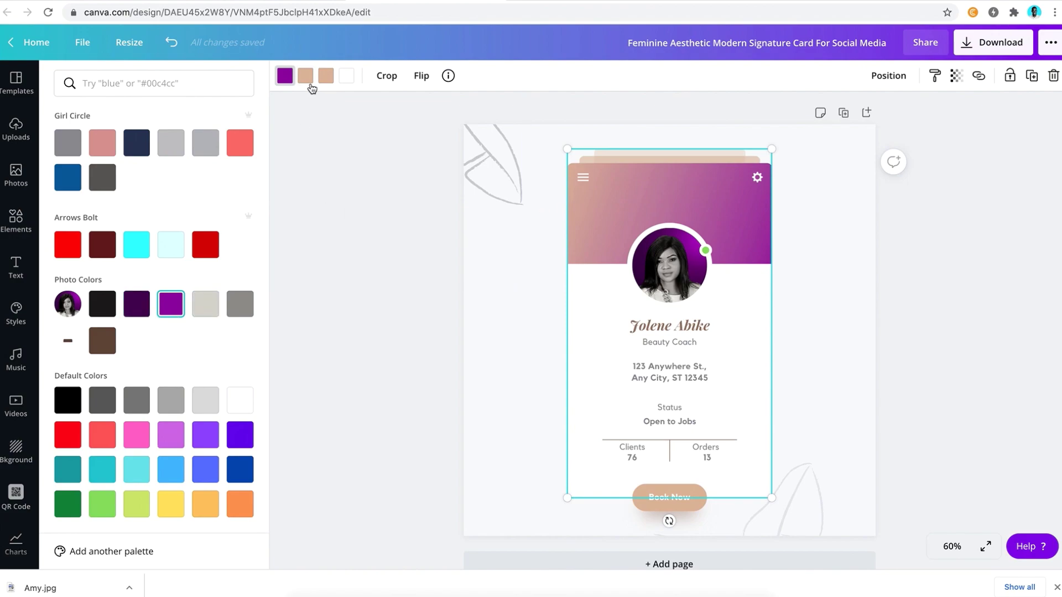
click(327, 77)
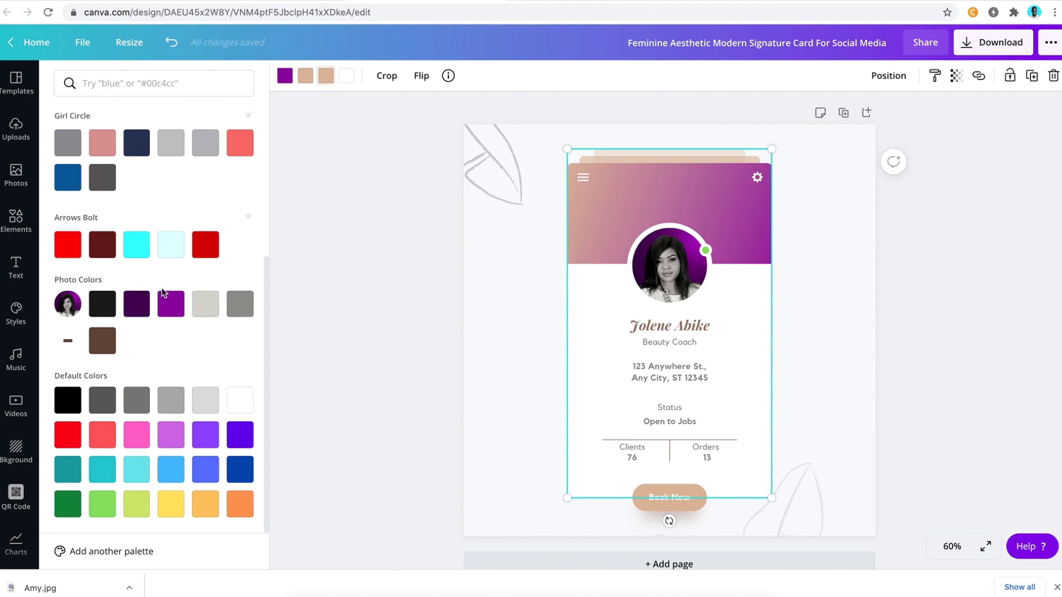
click(170, 306)
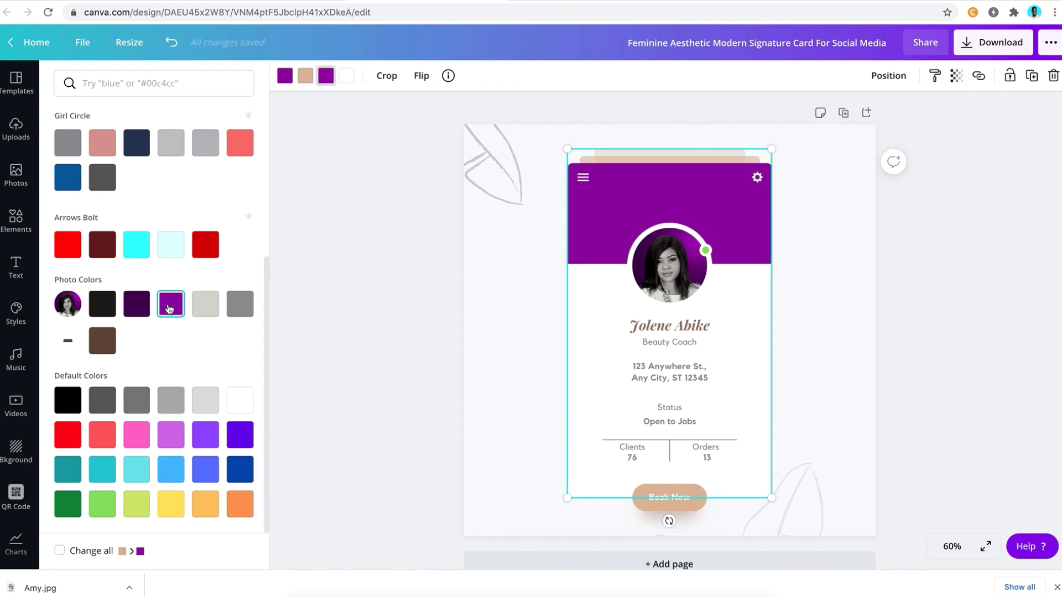
click(129, 309)
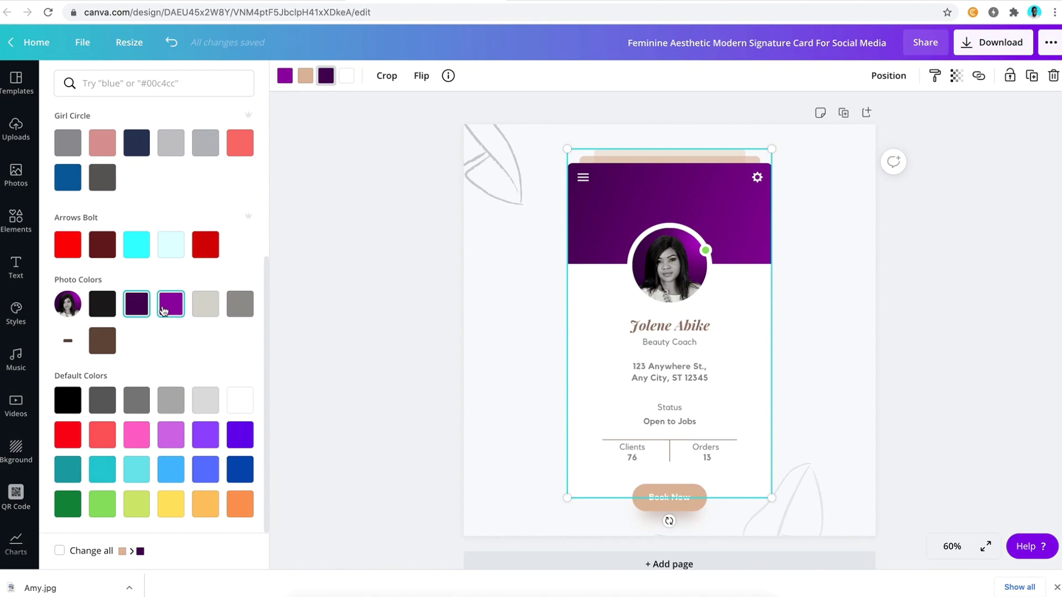
click(163, 310)
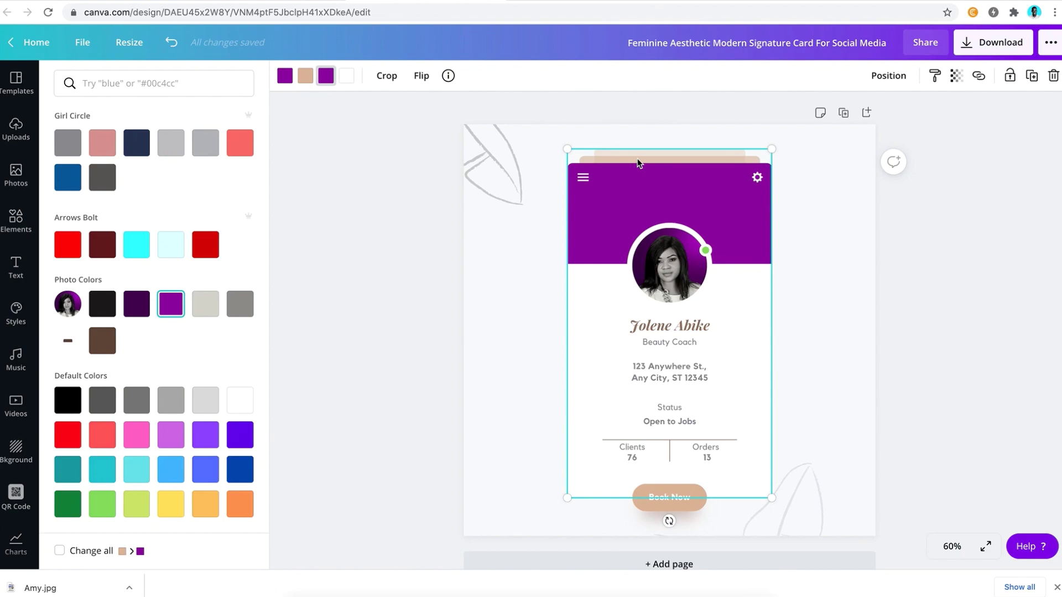
Recolour the beige stacked layers above the card with the photo's purple
click(308, 81)
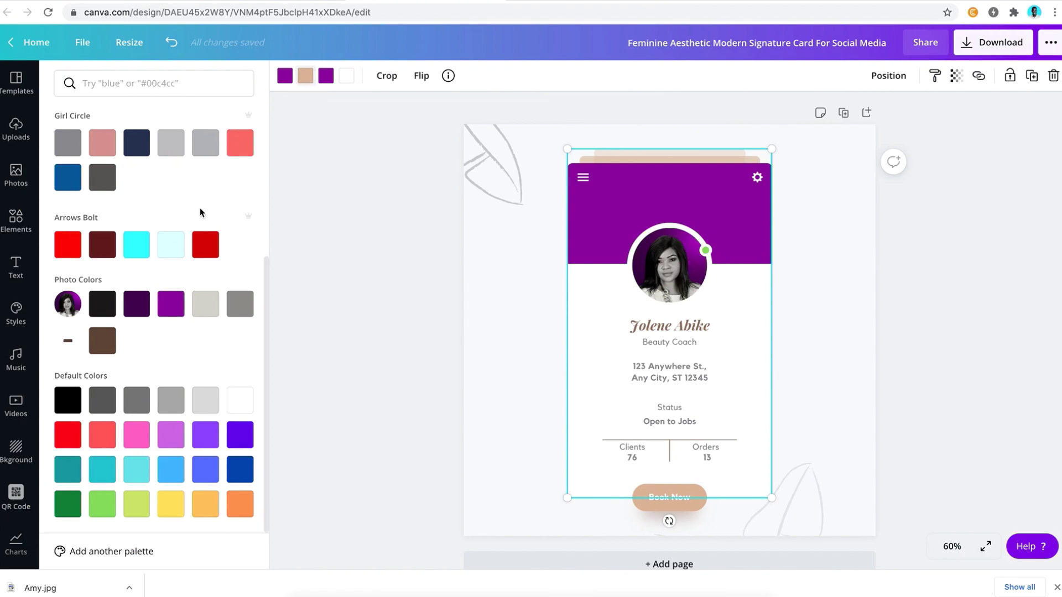
scroll(201, 208, up, 5)
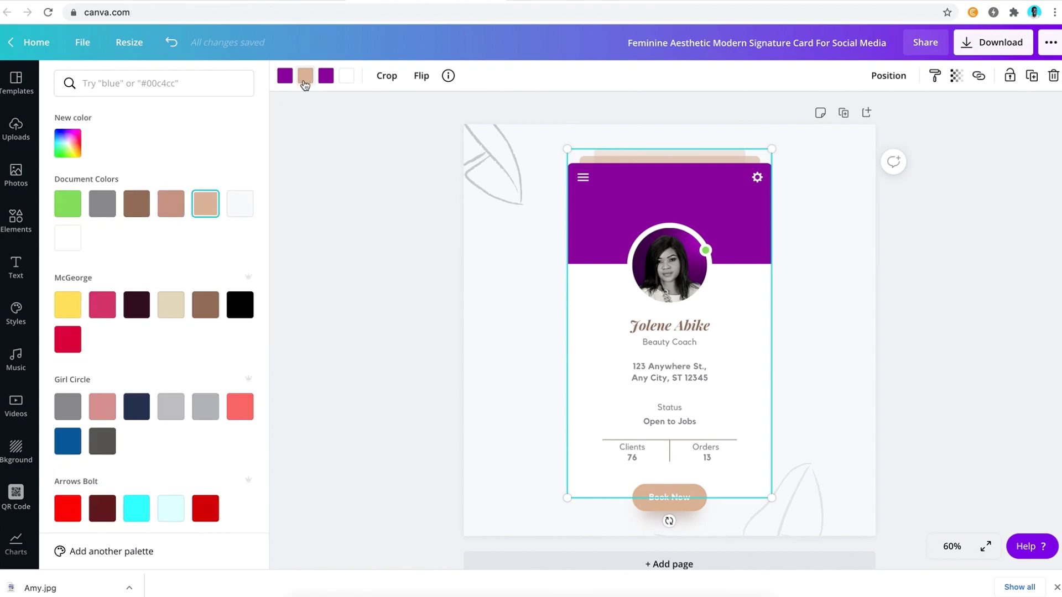
scroll(118, 301, down, 5)
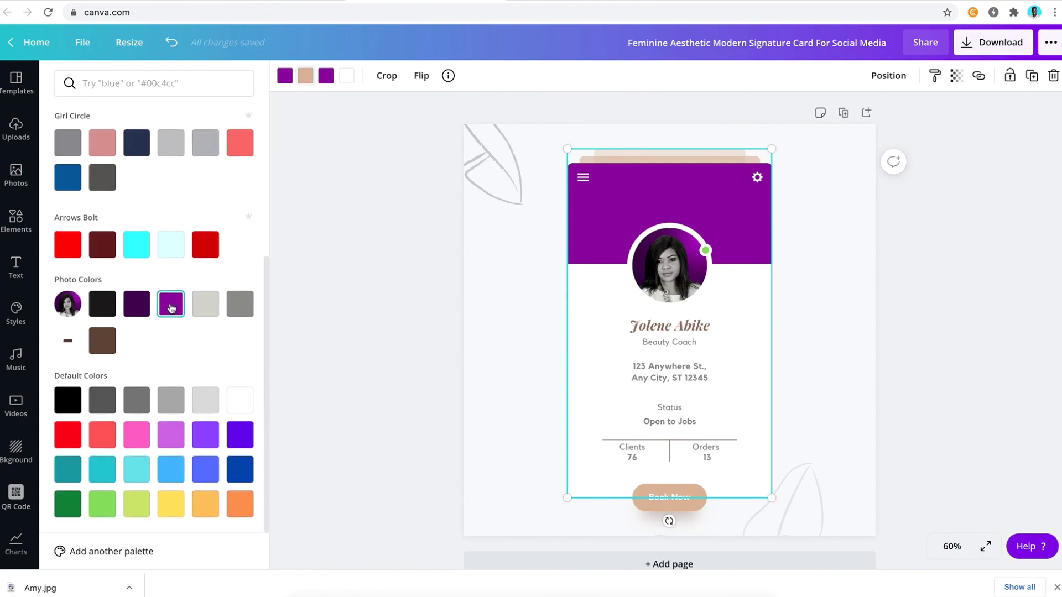
click(171, 304)
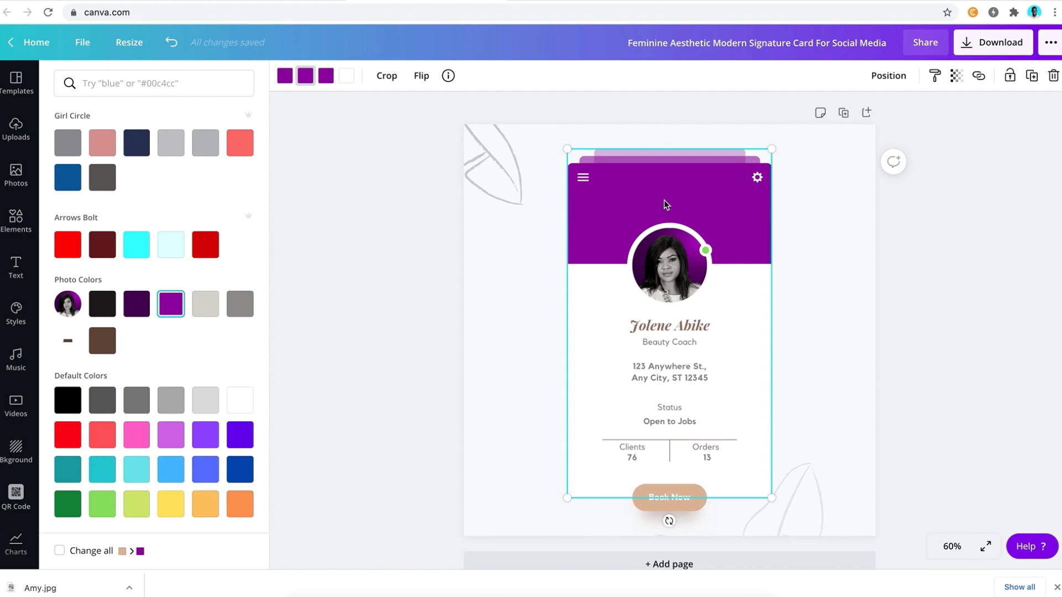
Make the placeholder name heading purple using the document colour
click(651, 331)
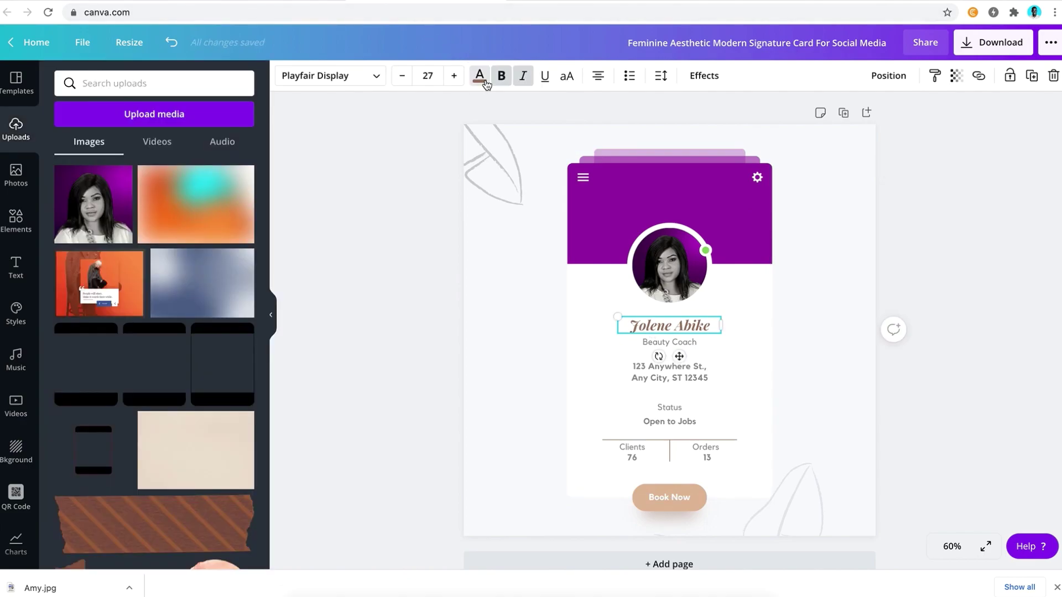
click(479, 75)
click(138, 205)
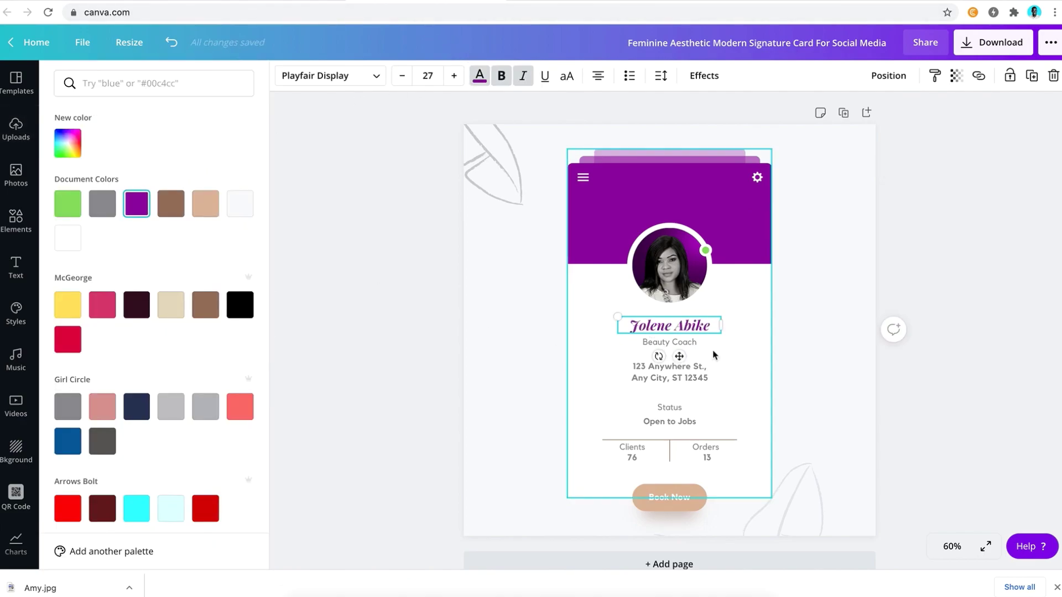
Replace the placeholder name with the client's full name from her profile
double_click(686, 326)
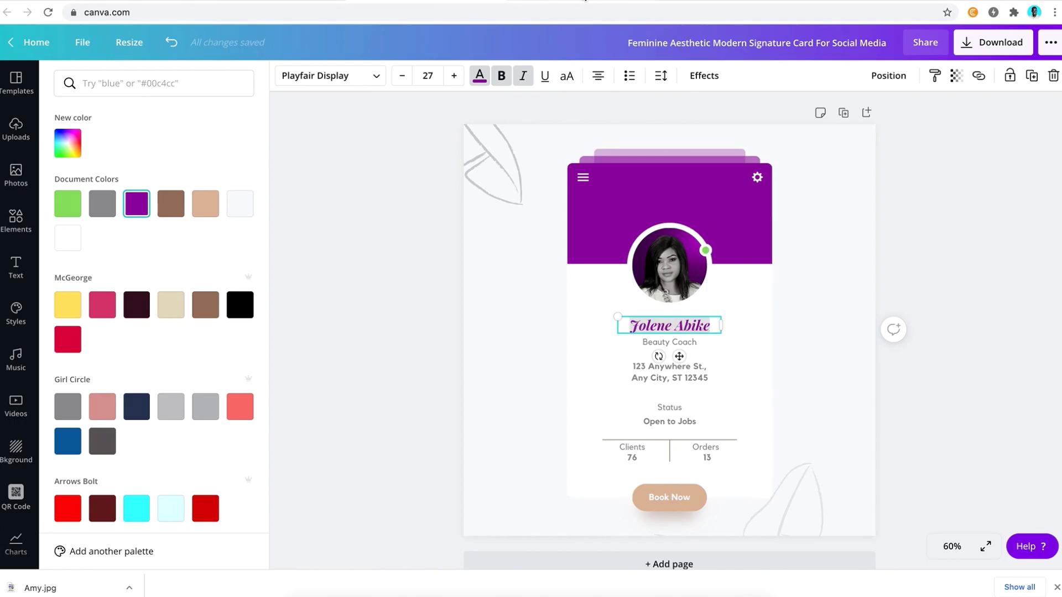
key(ctrl+Tab)
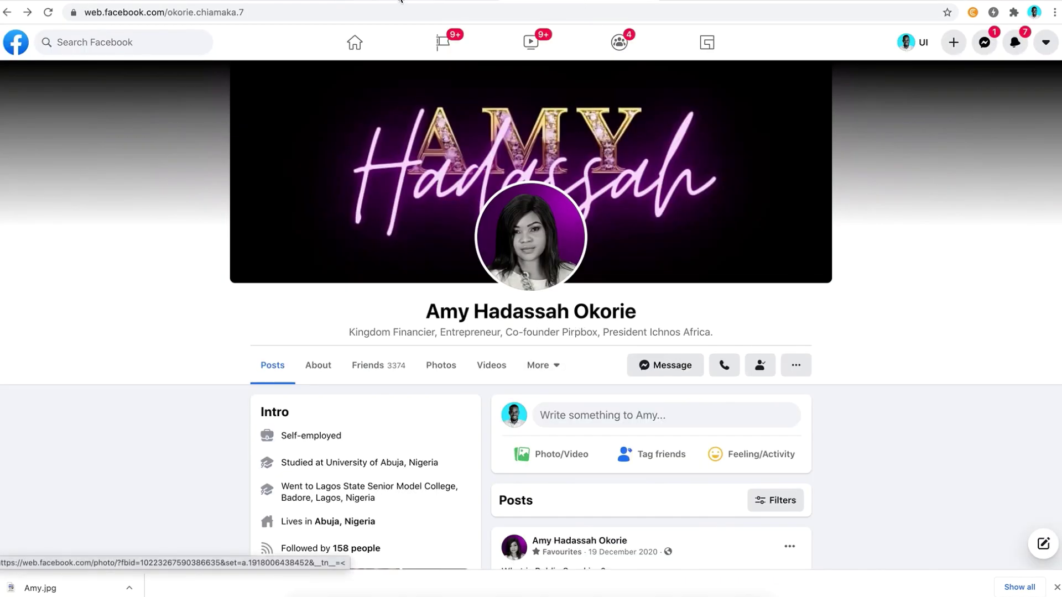
click(401, 1)
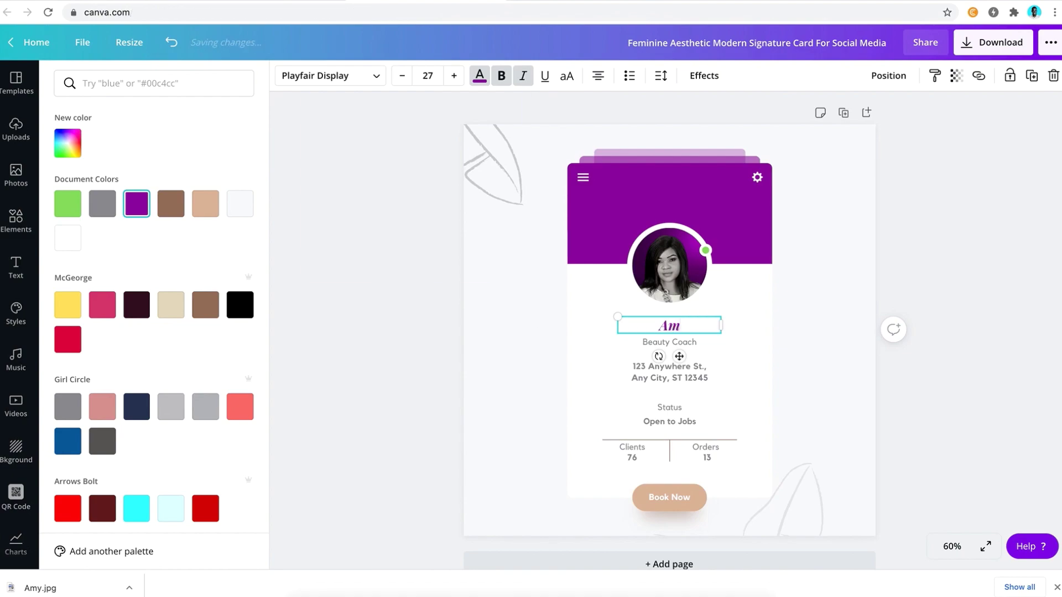
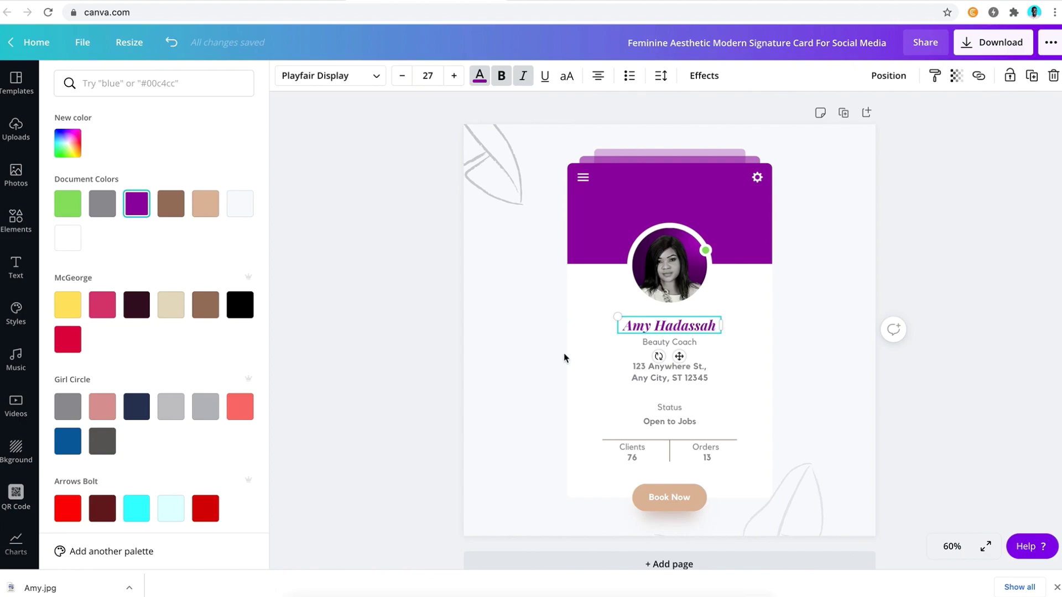
Change the job title from Beauty Coach to Business Consultant
click(693, 342)
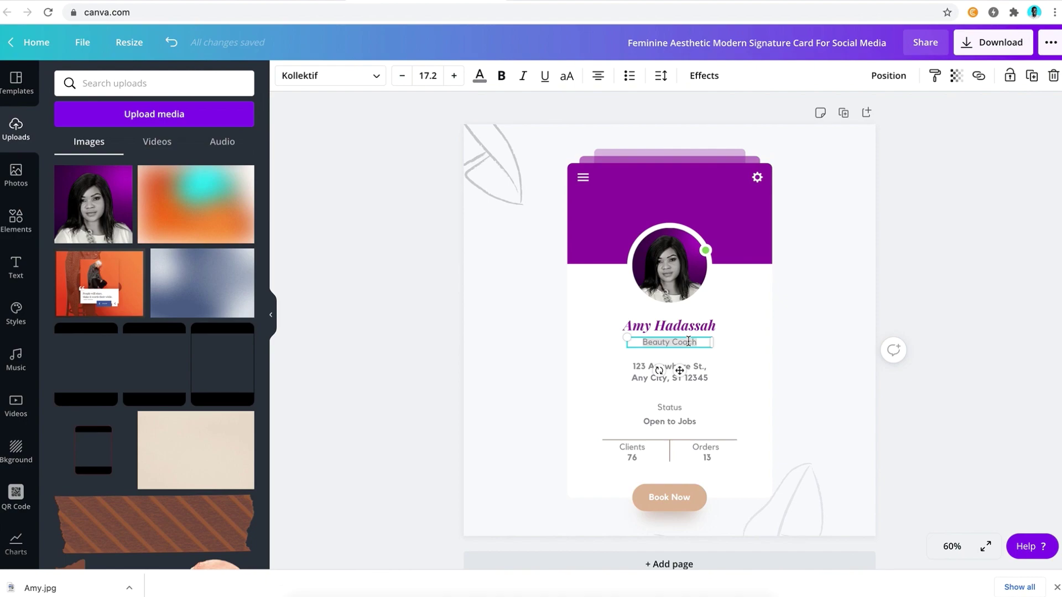
click(688, 341)
text(Business Consultant)
Replace the placeholder address with the client's city location and delete the old city line
click(695, 370)
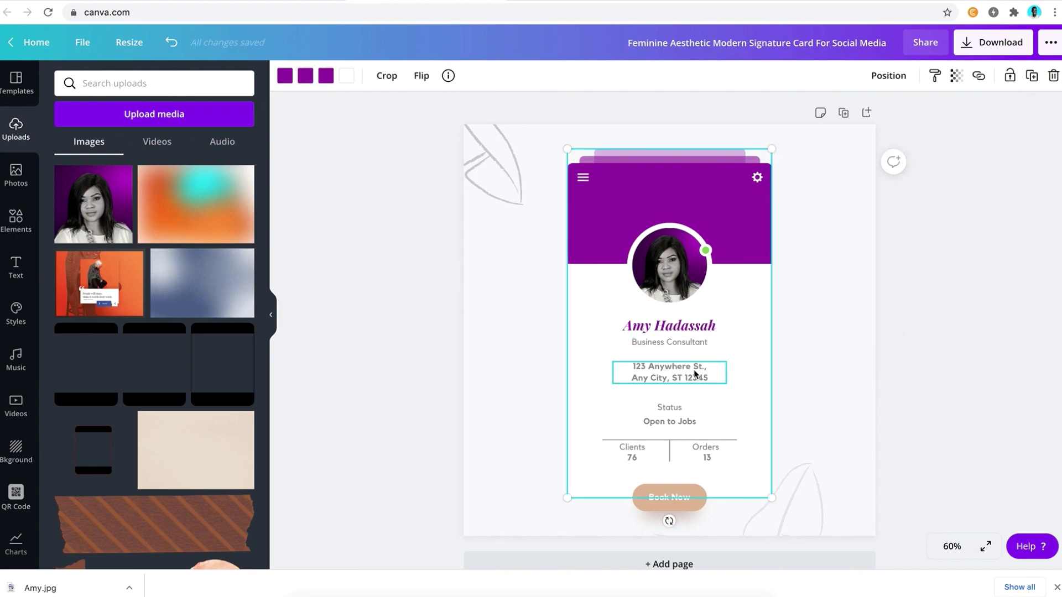
double_click(694, 370)
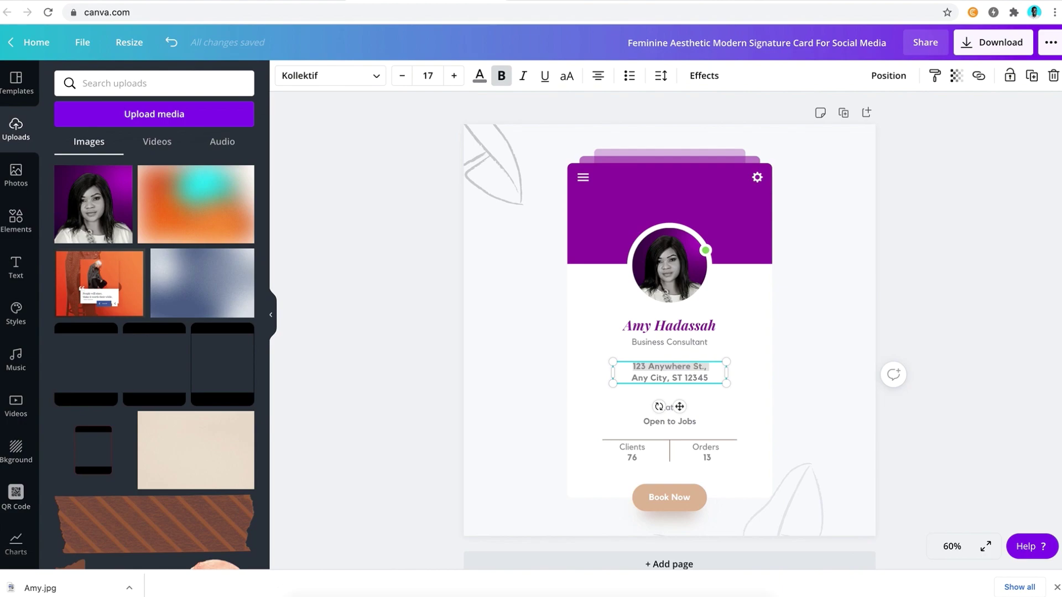
text(Gwa)
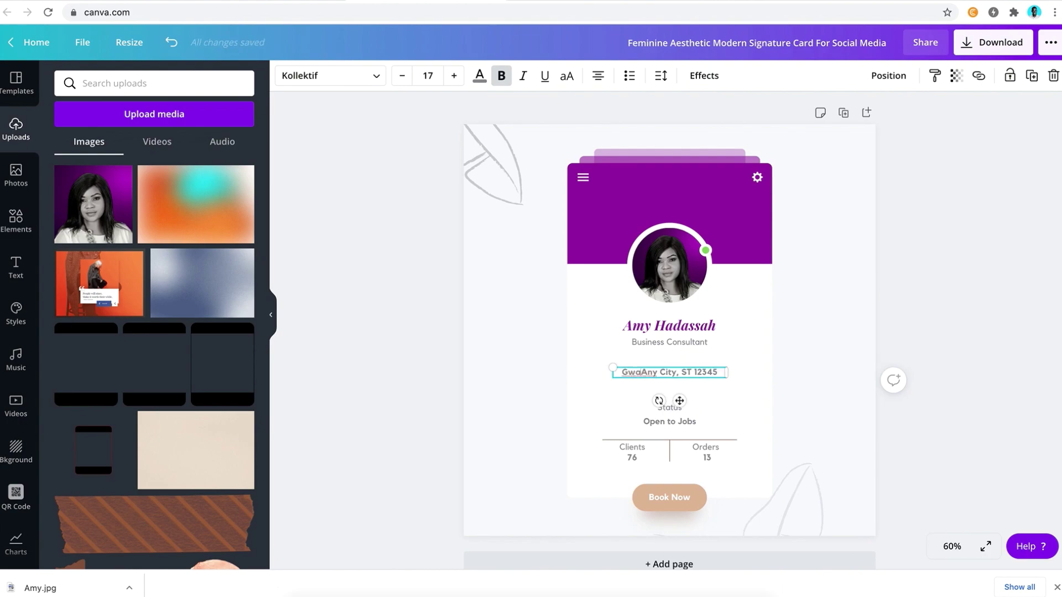
text(rimpa)
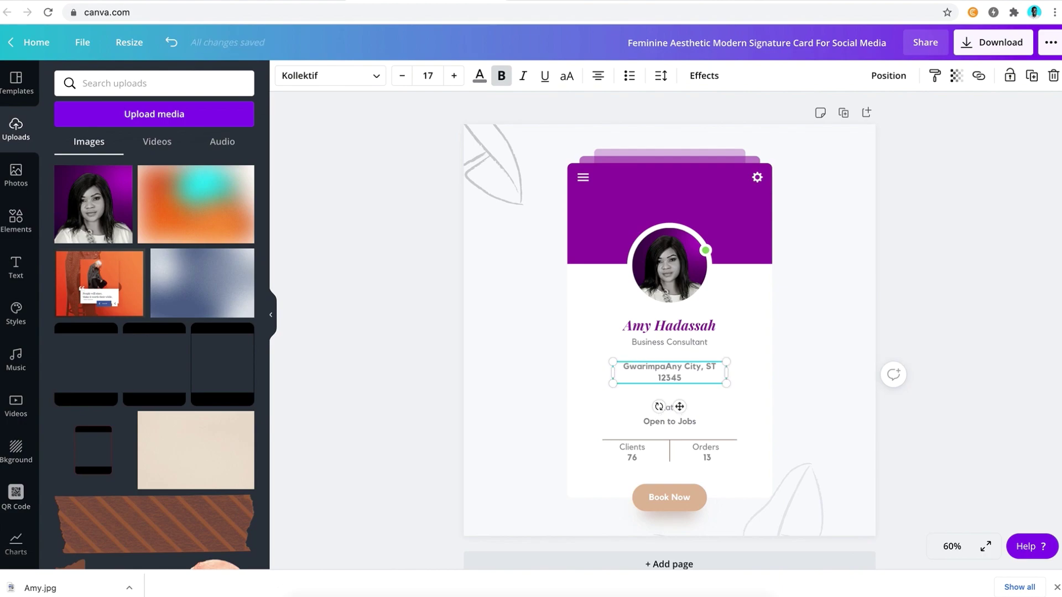
text( Fct)
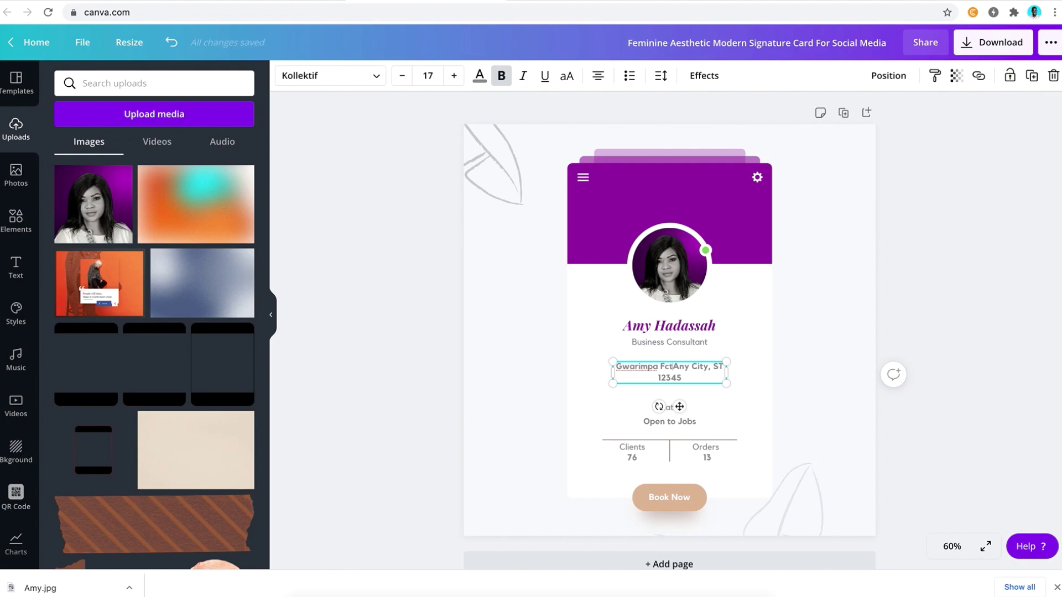
key(BackSpace)
key(BackSpace)
text(CT A)
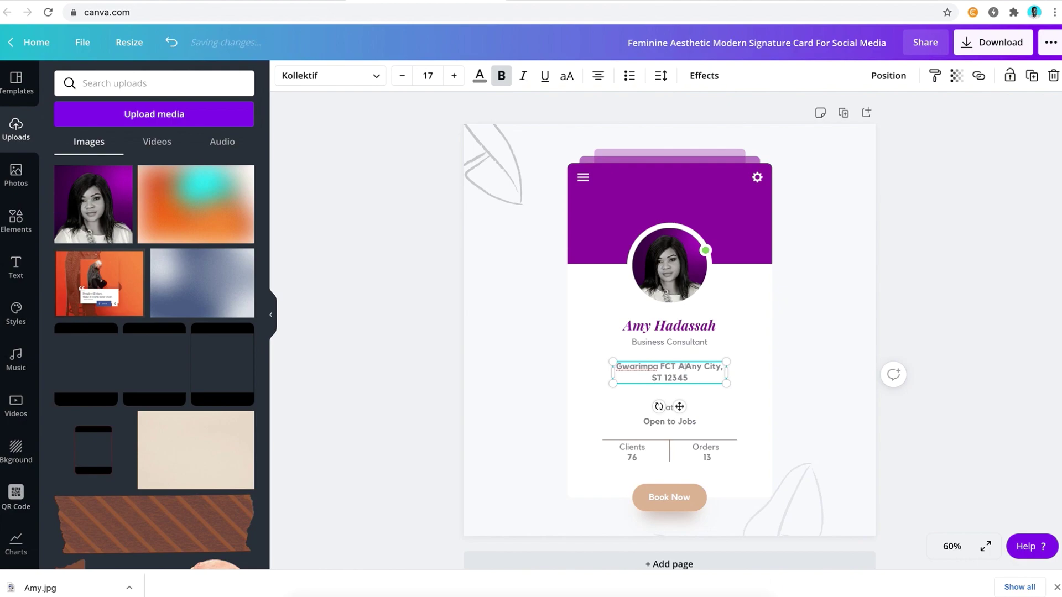
text(buja)
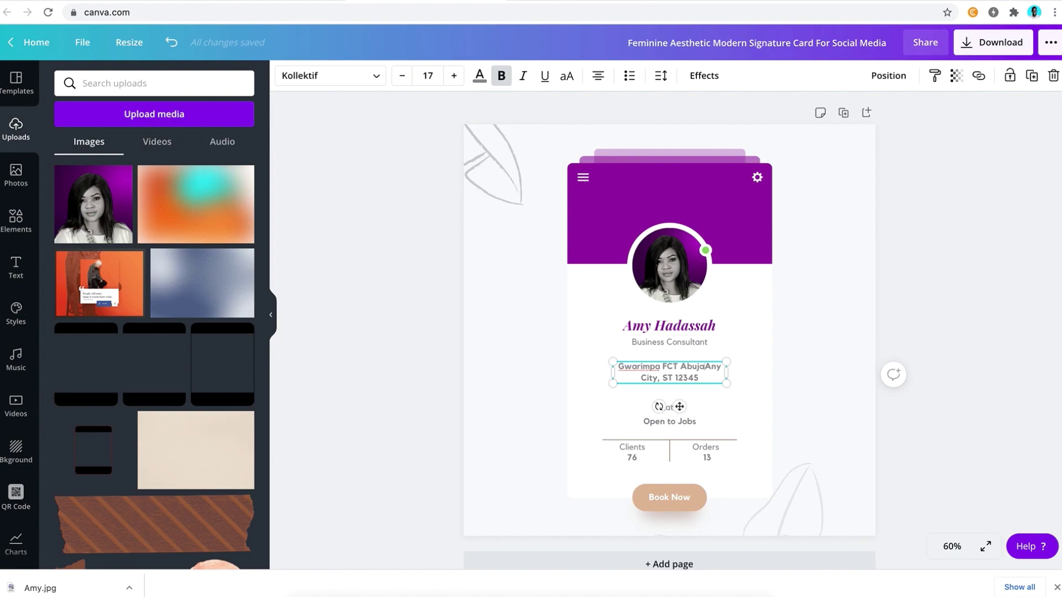
key(Return)
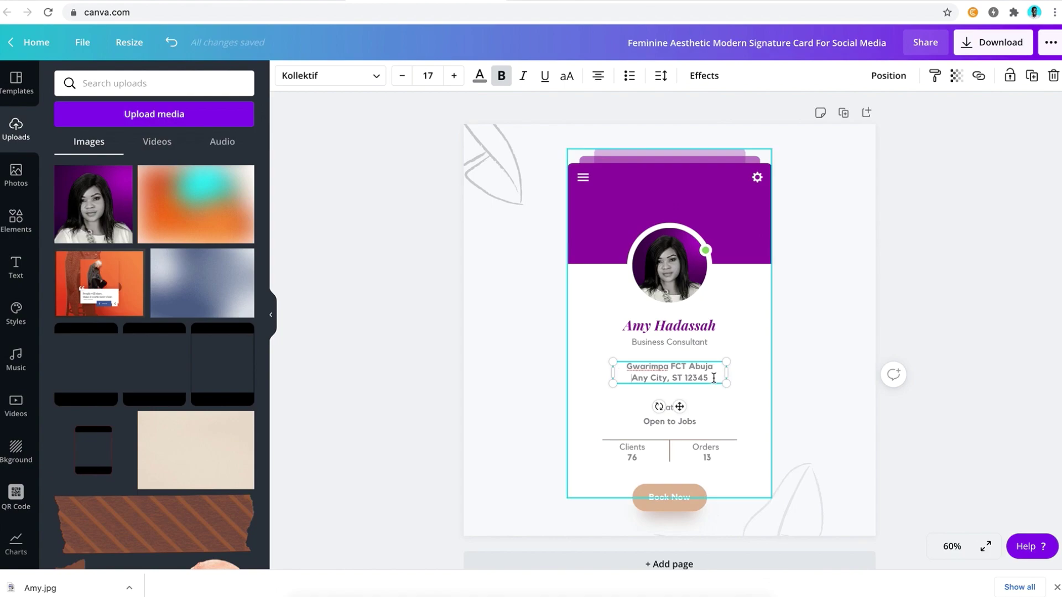
drag(711, 378, 629, 377)
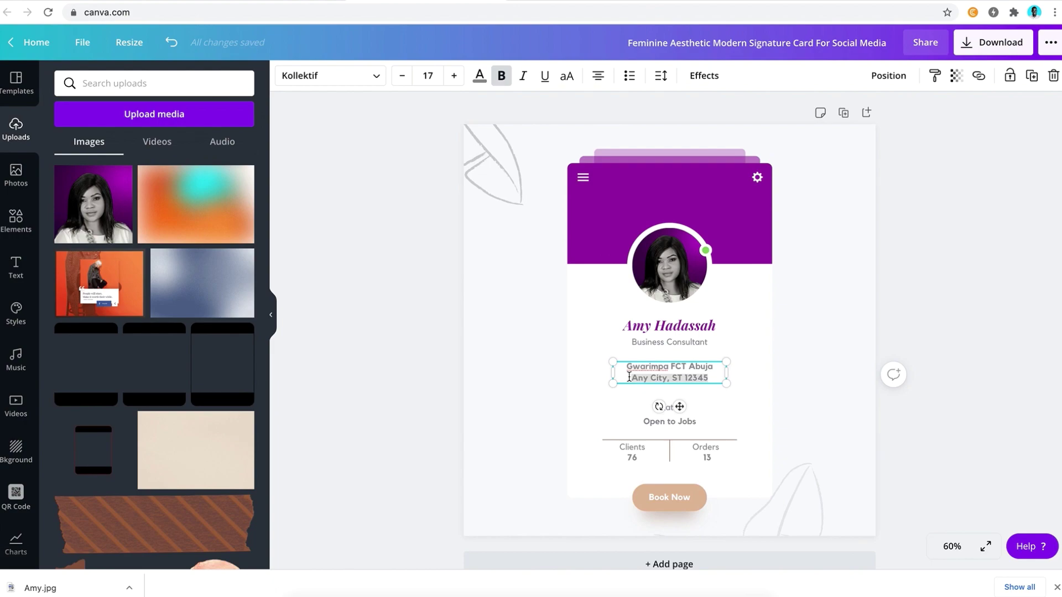
key(BackSpace)
Add a comma to the location line and enter the client's phone number below it
click(654, 366)
text(,)
click(669, 378)
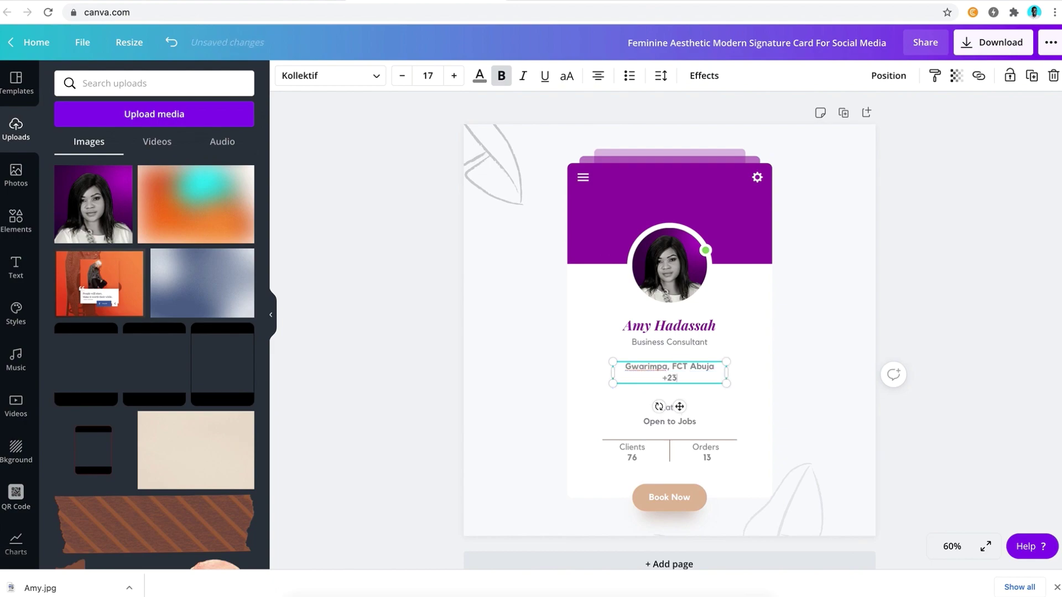
click(815, 396)
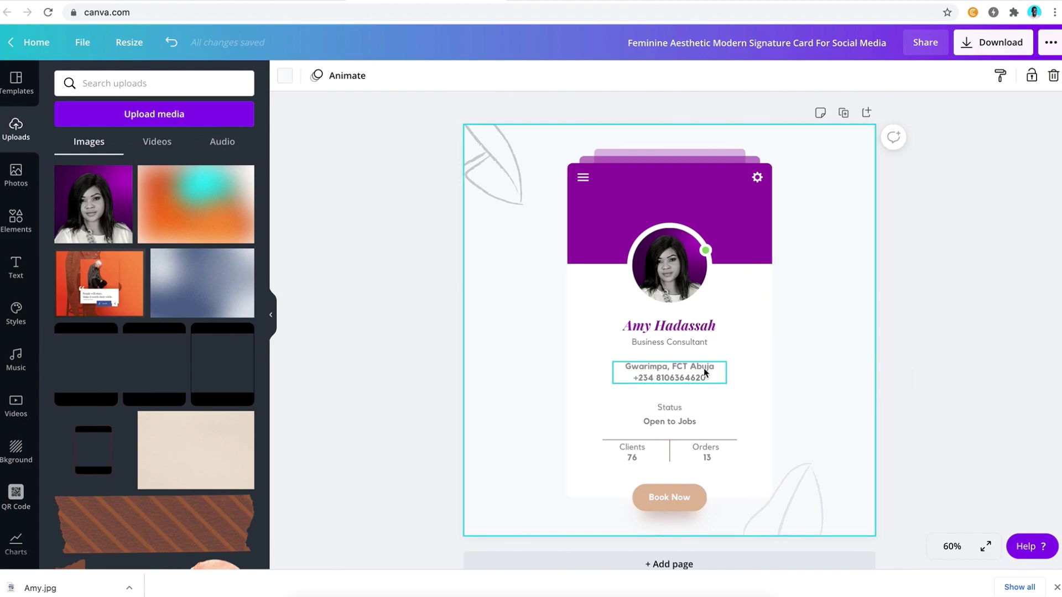
Change the status text from Open to Jobs to 'Back online'
click(670, 410)
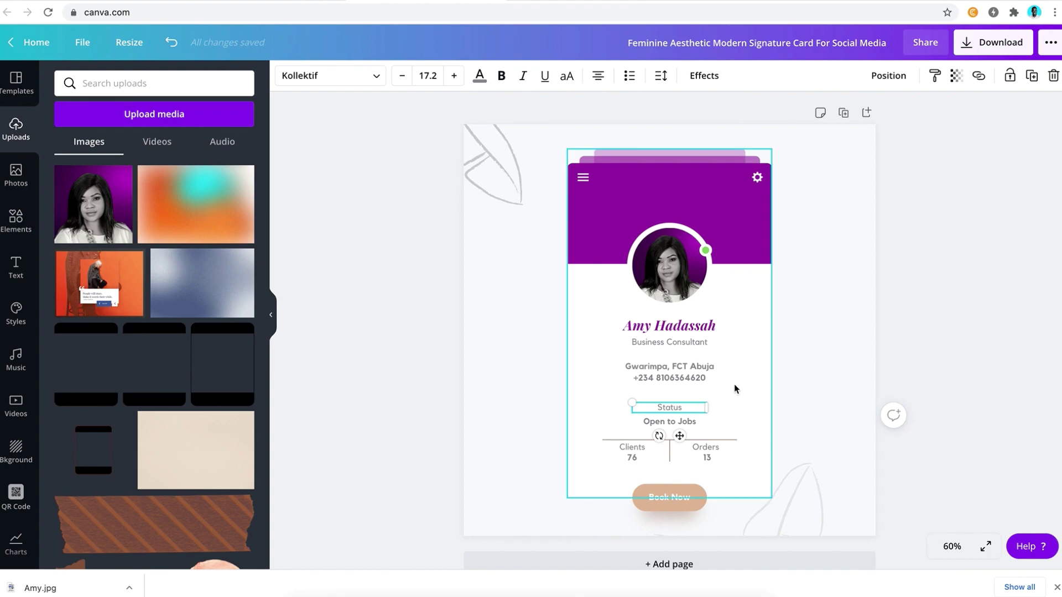
double_click(672, 405)
click(745, 394)
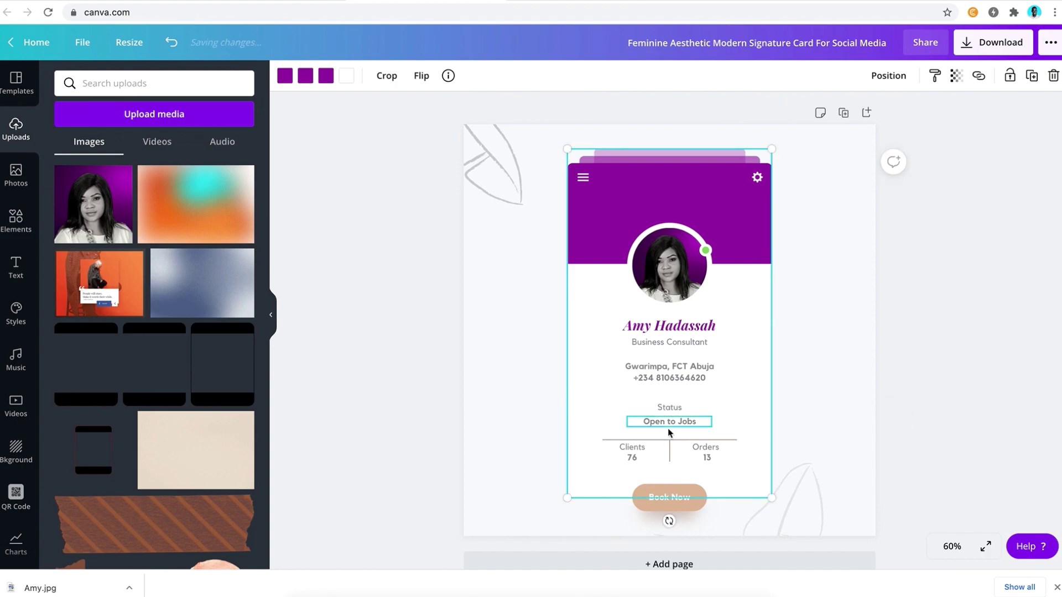
click(666, 418)
text(Back on)
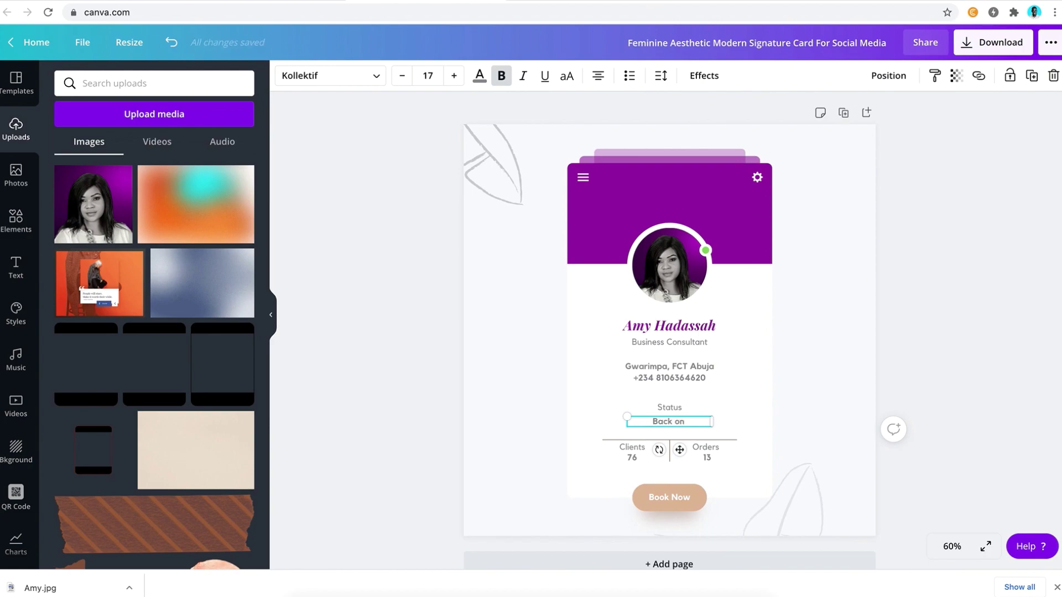
text(line)
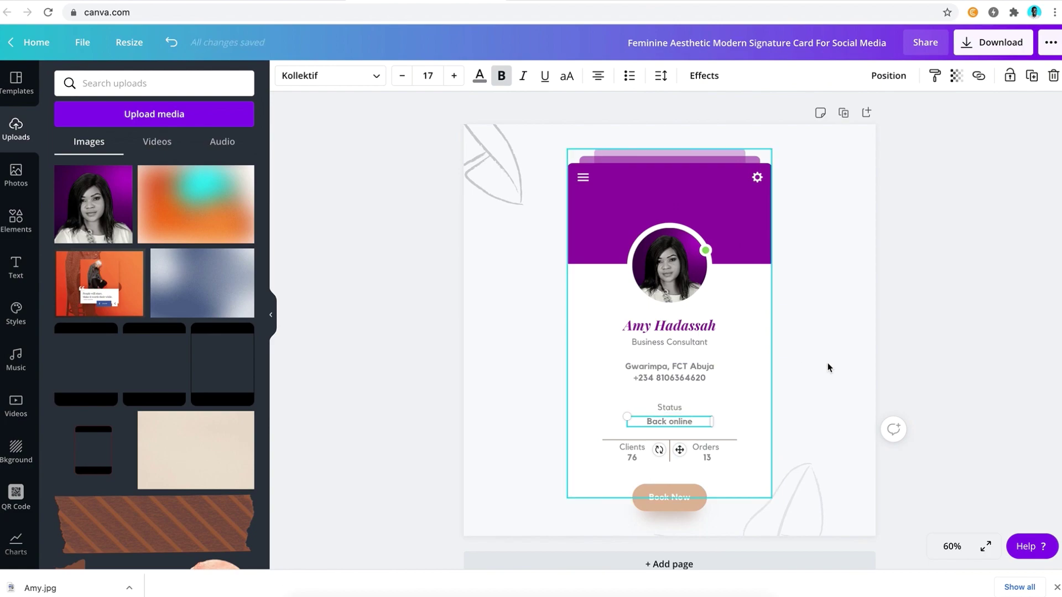
click(827, 367)
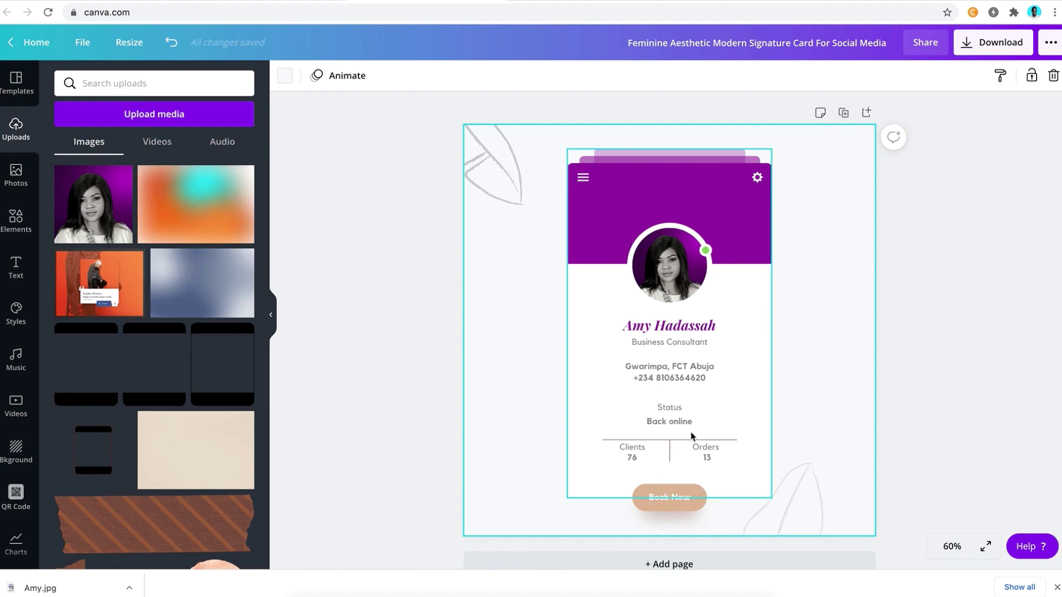
Make both the horizontal and vertical divider lines the purple document colour
click(674, 443)
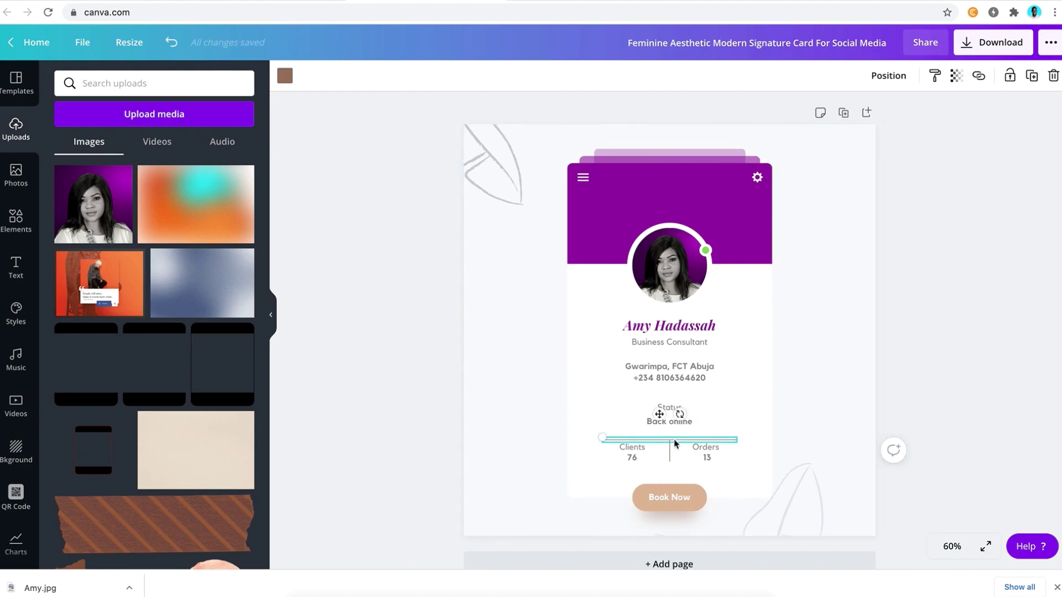
shift+click(669, 456)
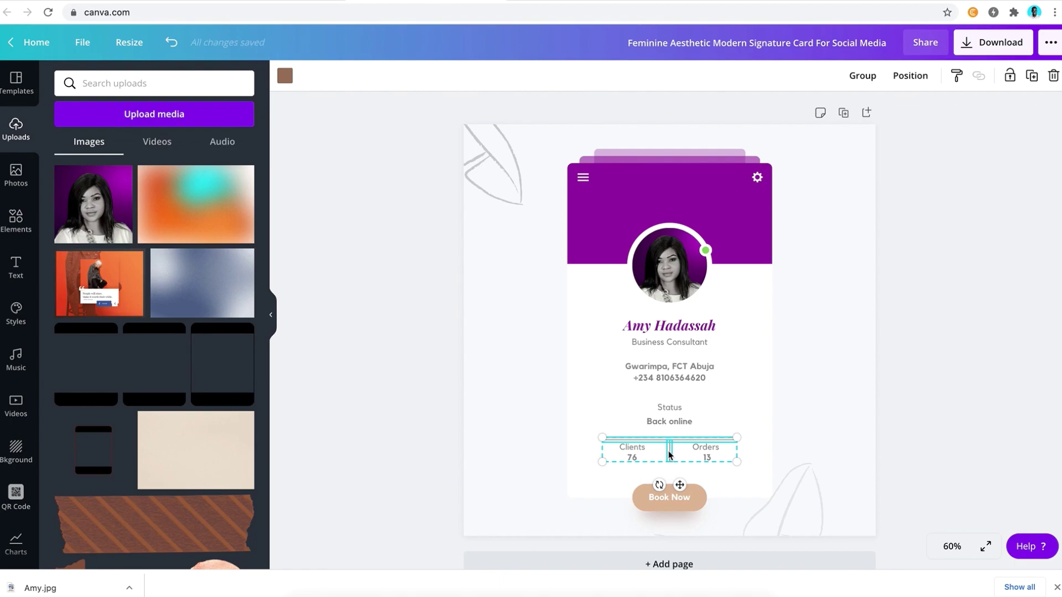
click(285, 76)
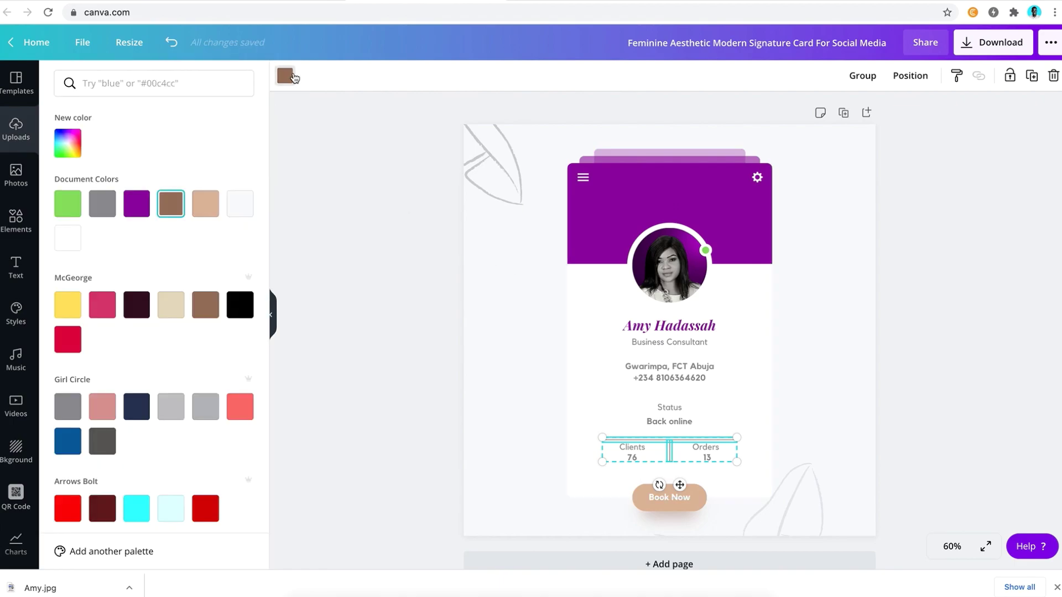
click(136, 203)
click(391, 341)
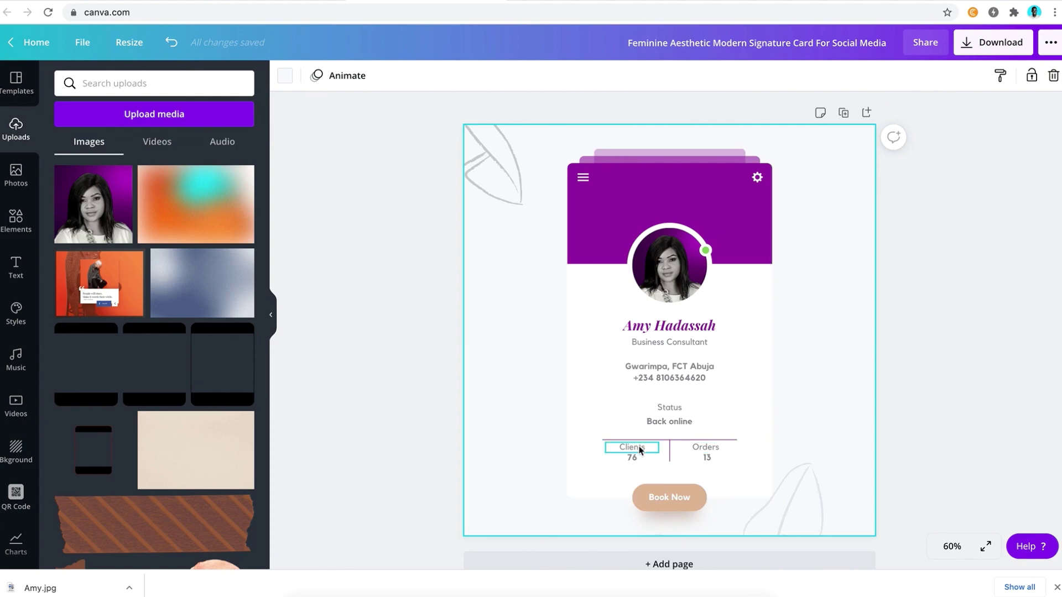
Delete the 76 and 13 figures from the stats
click(628, 449)
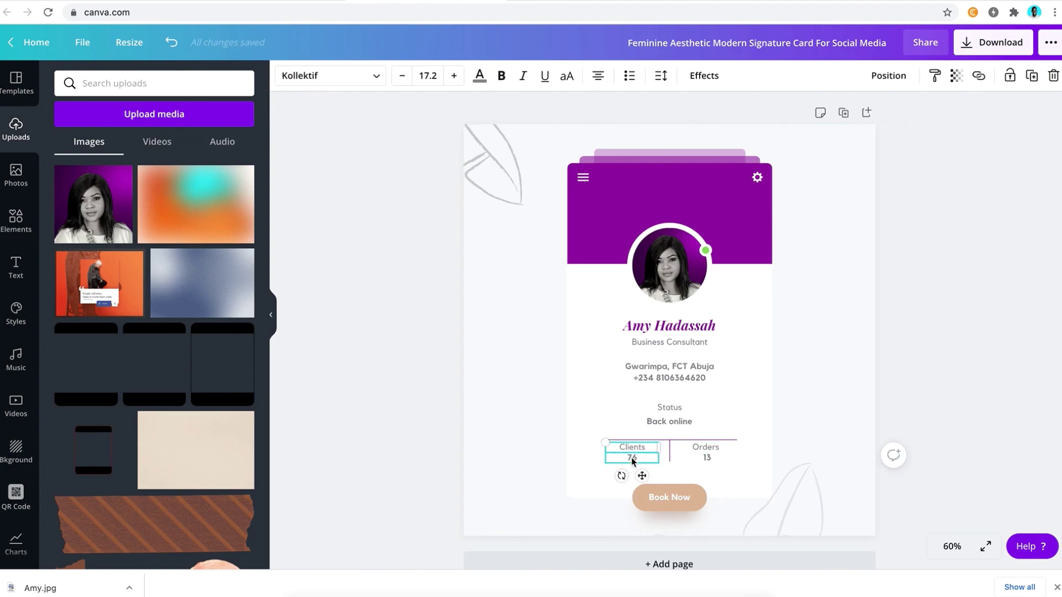
shift+click(705, 458)
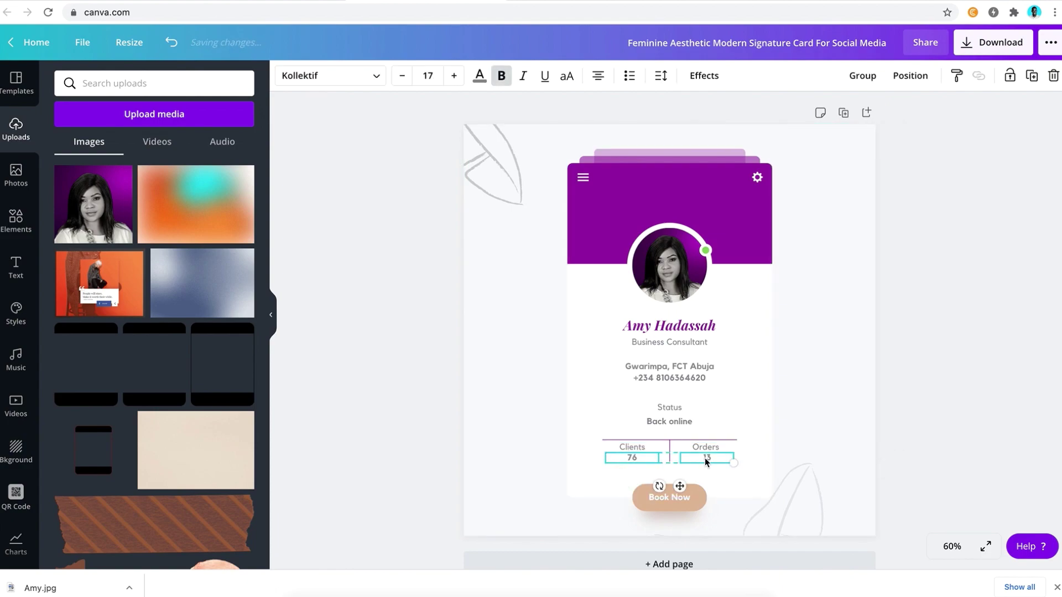
key(Delete)
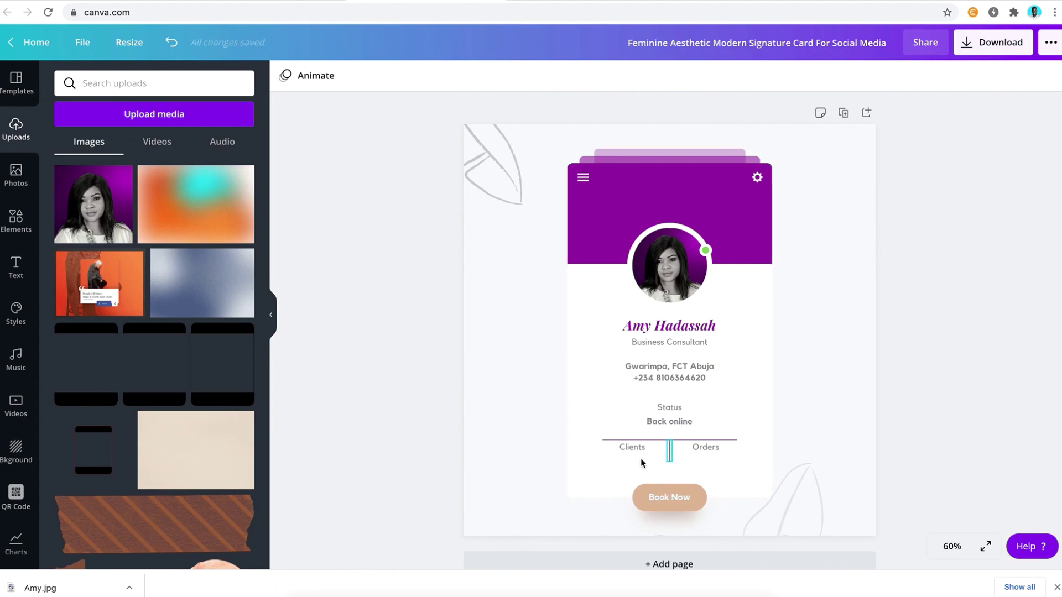
Rename the Clients label to Branding and the Orders label to Strategy
click(635, 450)
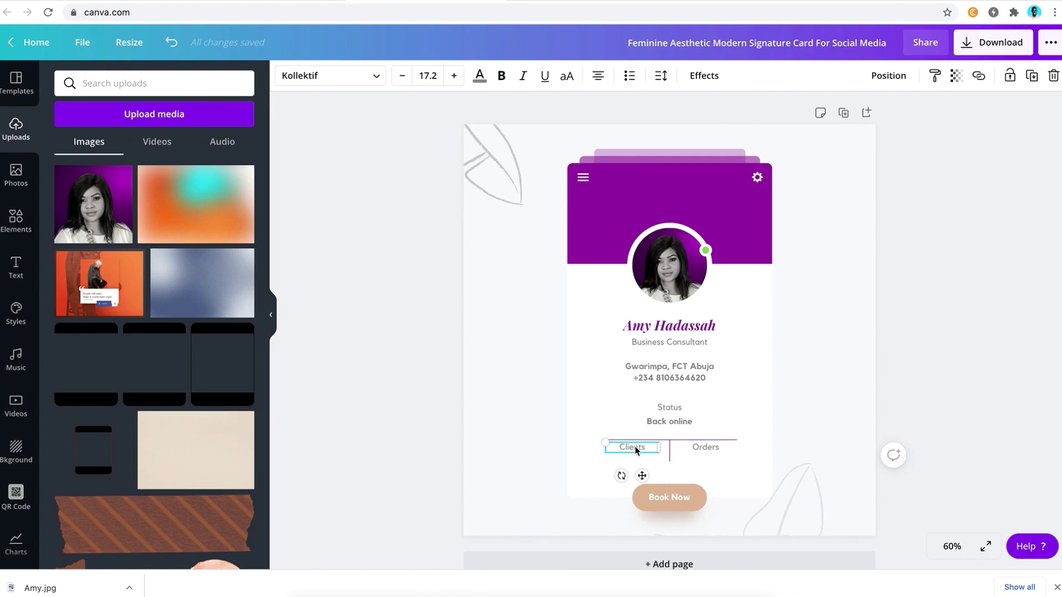
double_click(636, 449)
text(Branding)
click(708, 449)
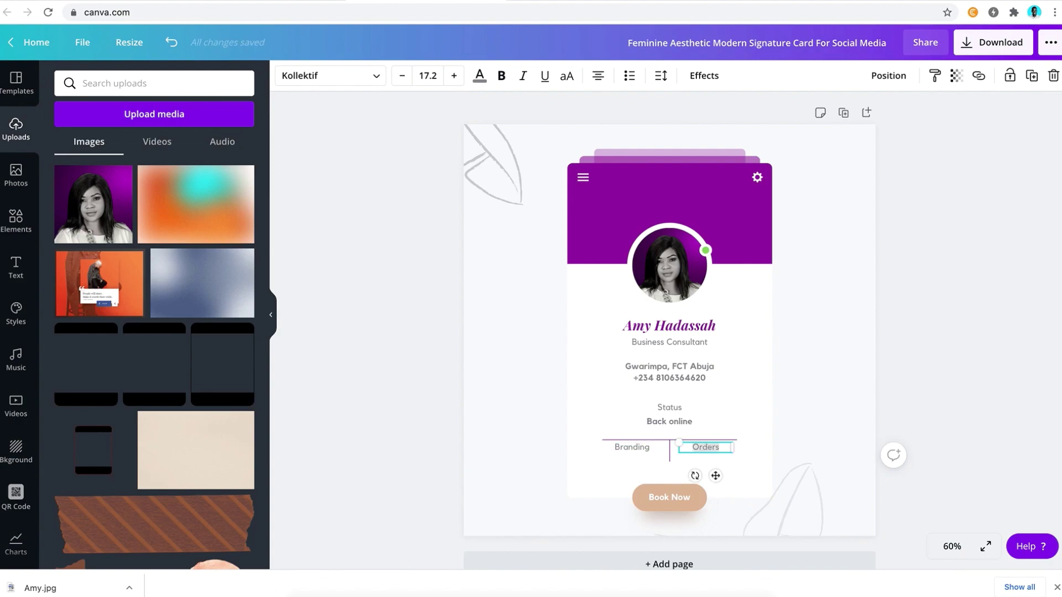
text(Strategy)
Add duplicated labels reading Development below Strategy and Marketing below Branding
drag(716, 475, 715, 482)
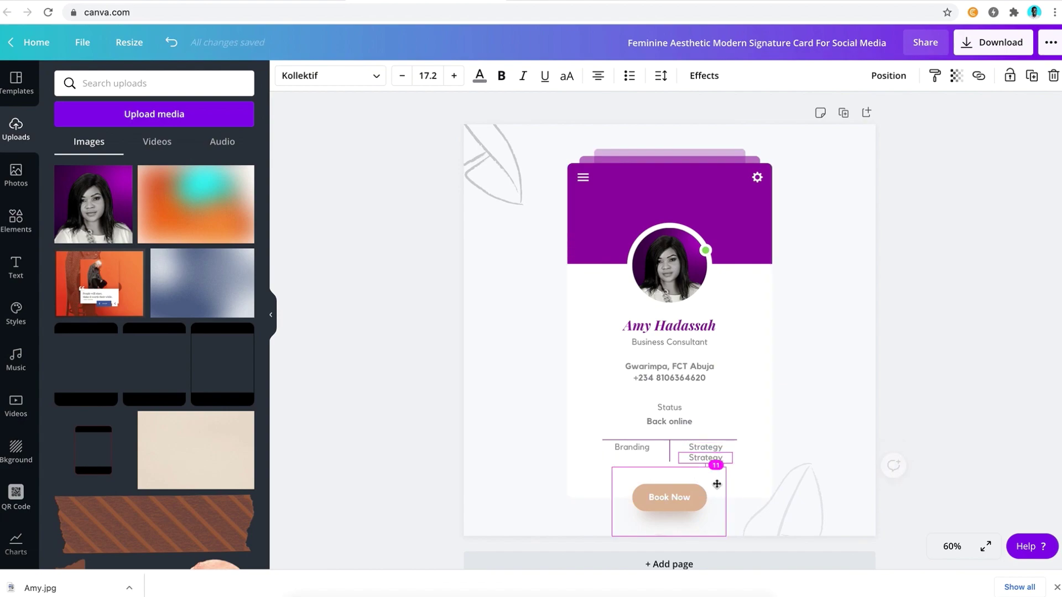
double_click(704, 458)
text(Dev)
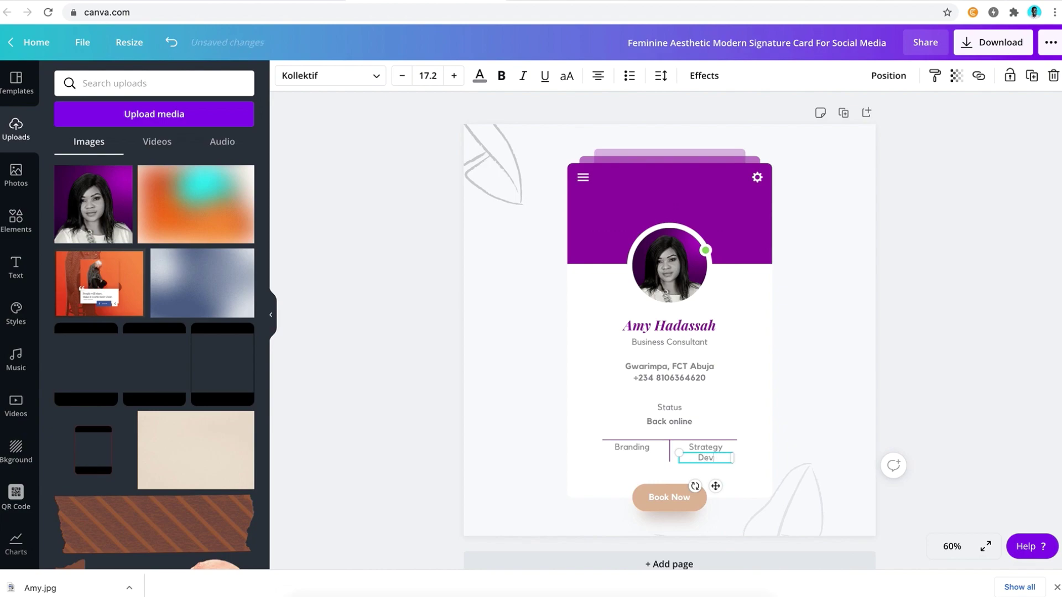
text(elopment)
click(635, 446)
key(ctrl+d)
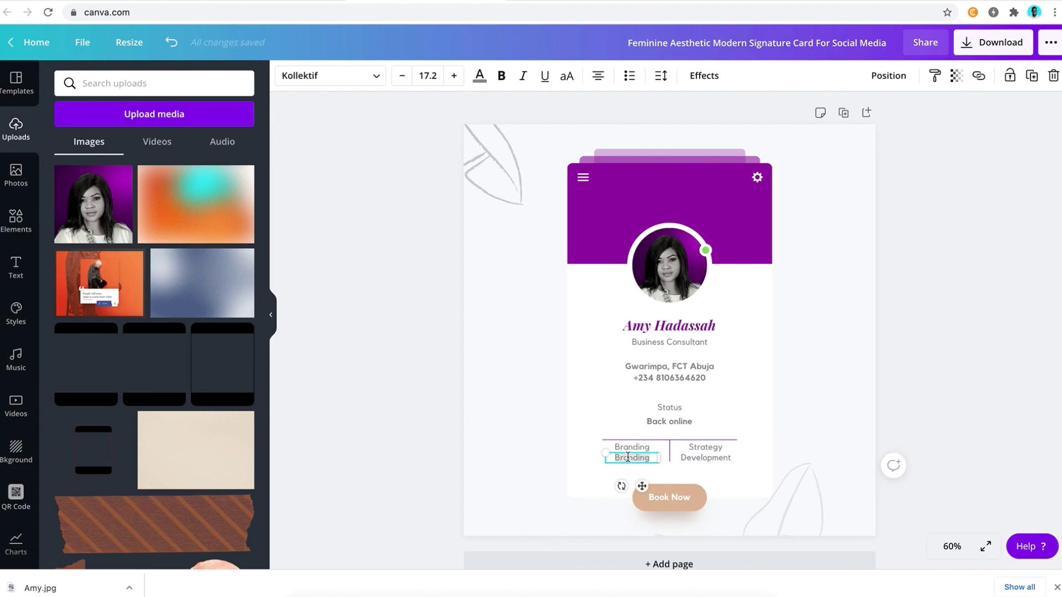
text(Mzar)
key(BackSpace)
key(BackSpace)
key(BackSpace)
text(arketing)
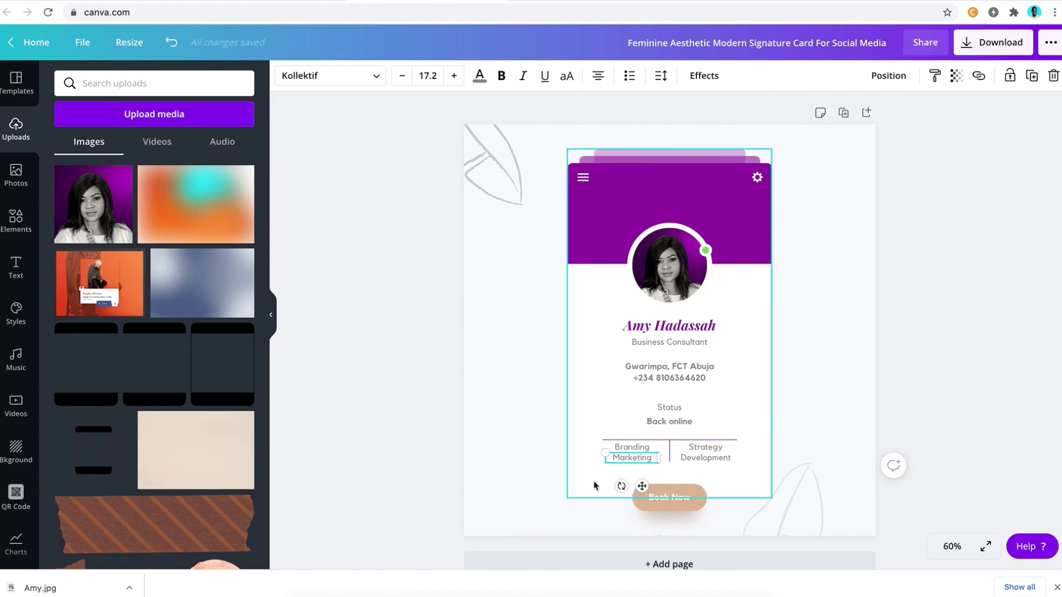
click(846, 384)
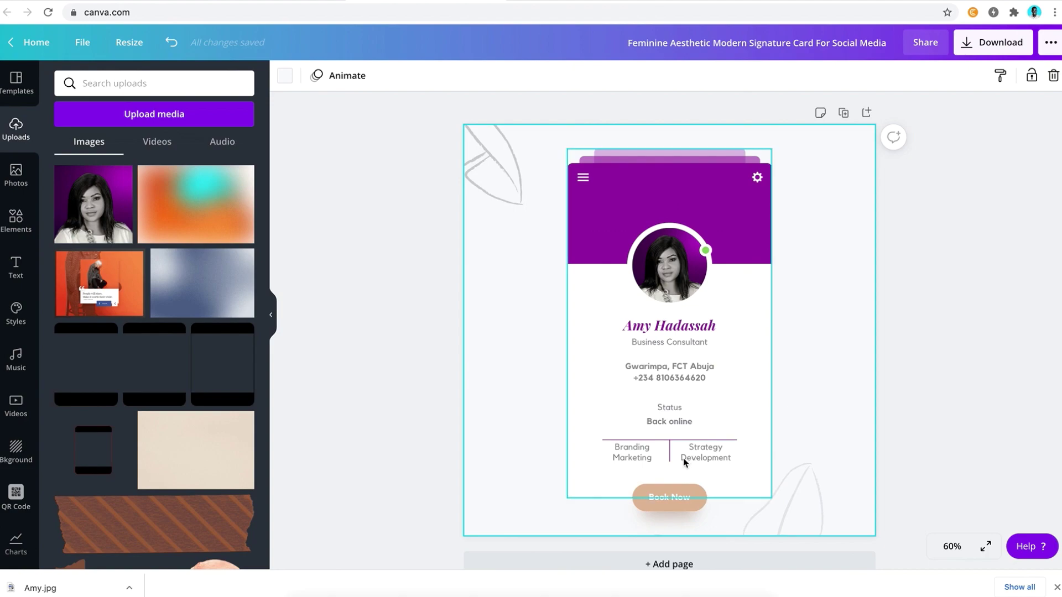
Change the peach Book Now button's colour to purple
click(659, 489)
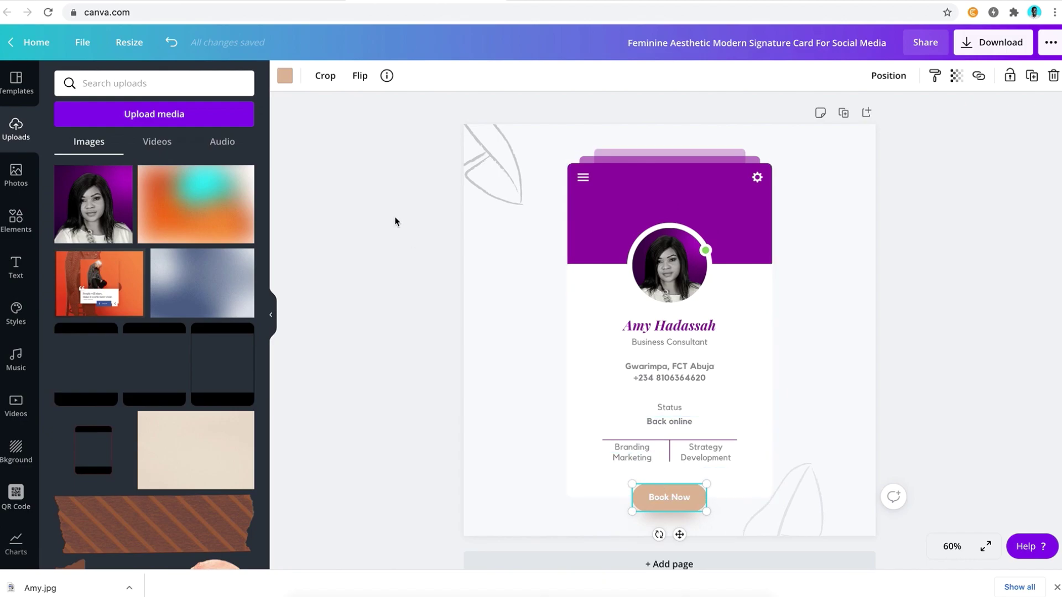
click(284, 77)
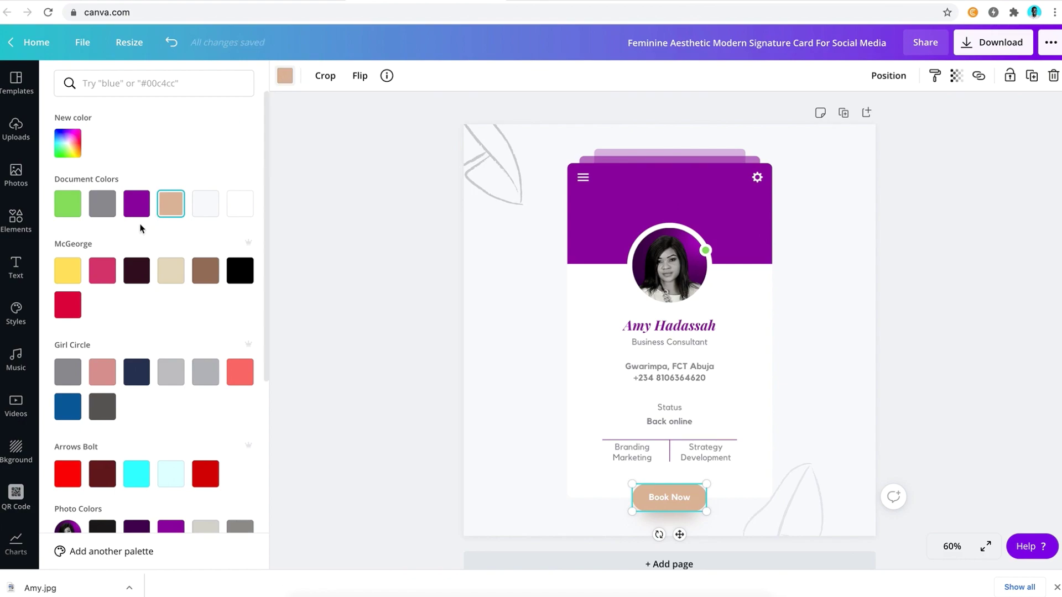
click(138, 208)
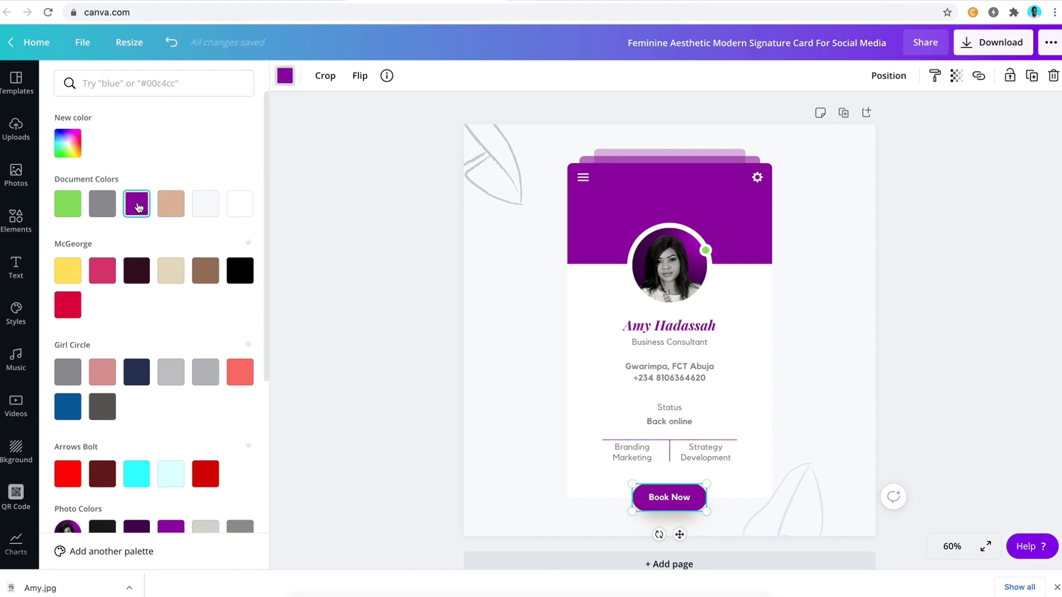
click(417, 382)
Replace the button label with 'Let's Chat'
double_click(658, 501)
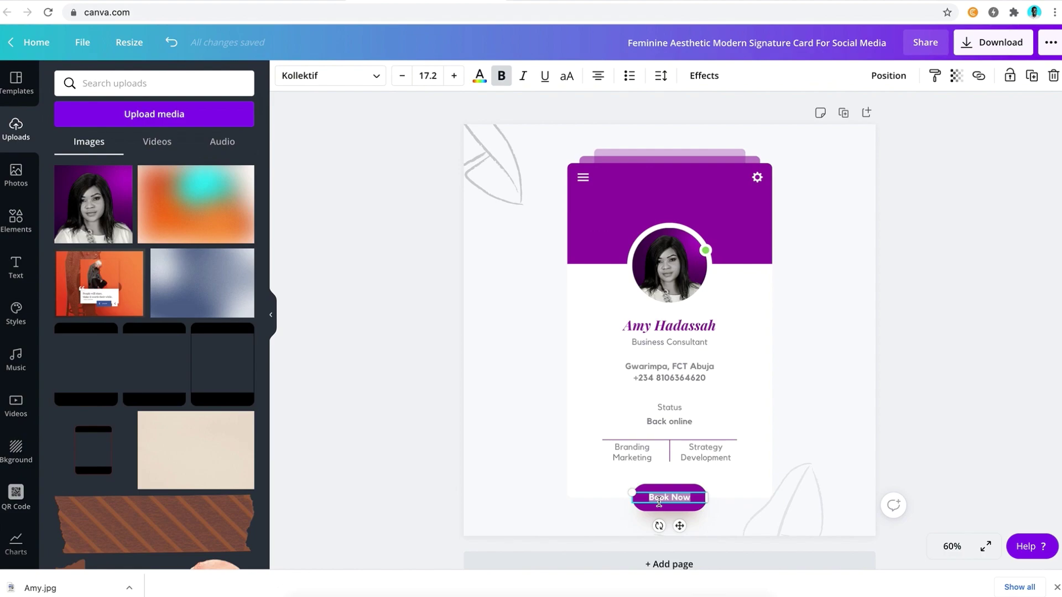
text(Let's Chat)
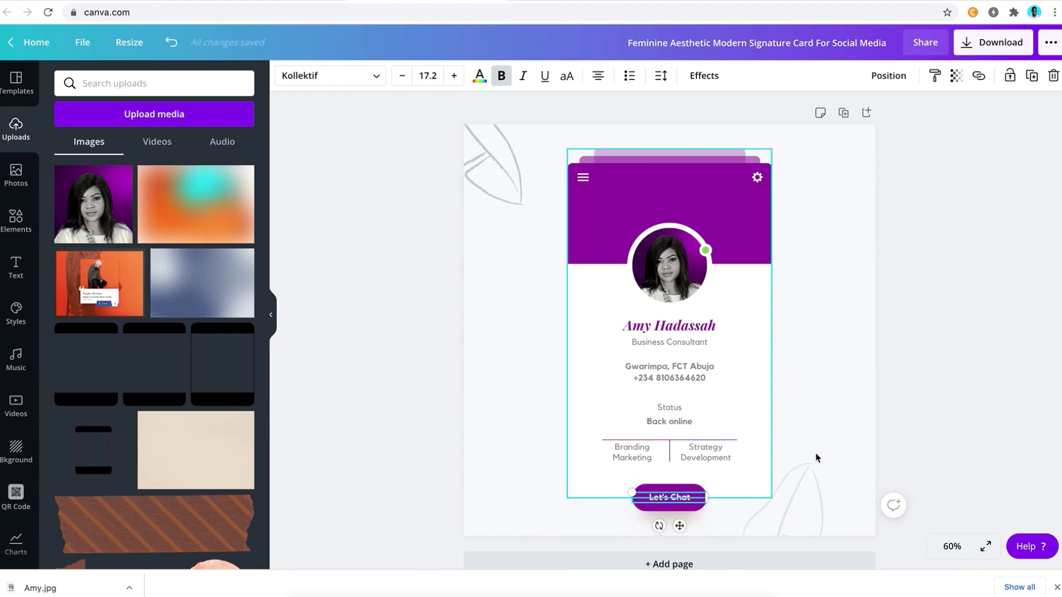
click(836, 383)
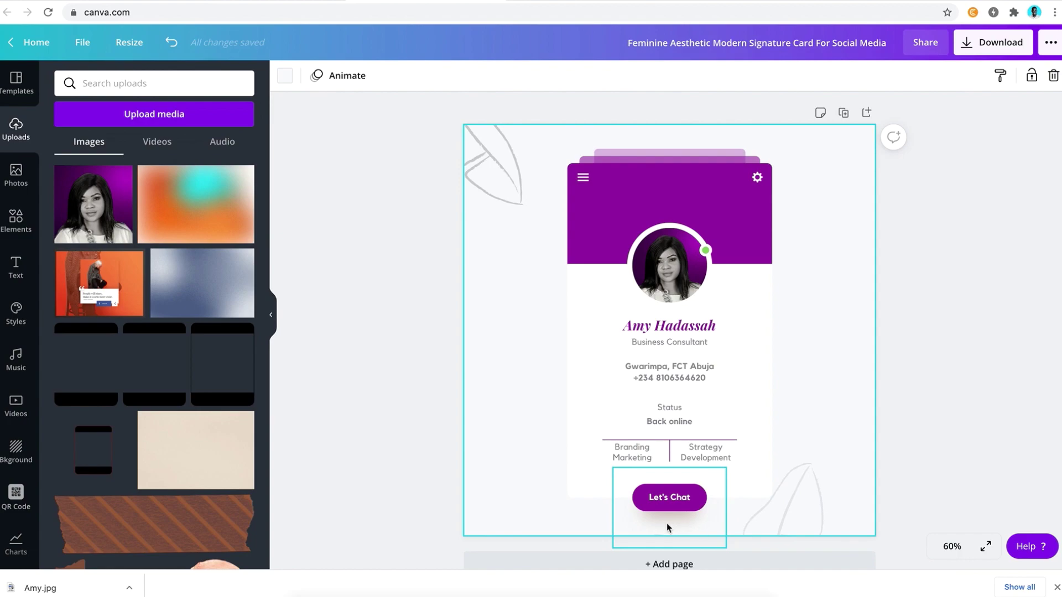
Copy the card's purple hex code #8B129D from its custom colour picker
click(645, 211)
click(285, 80)
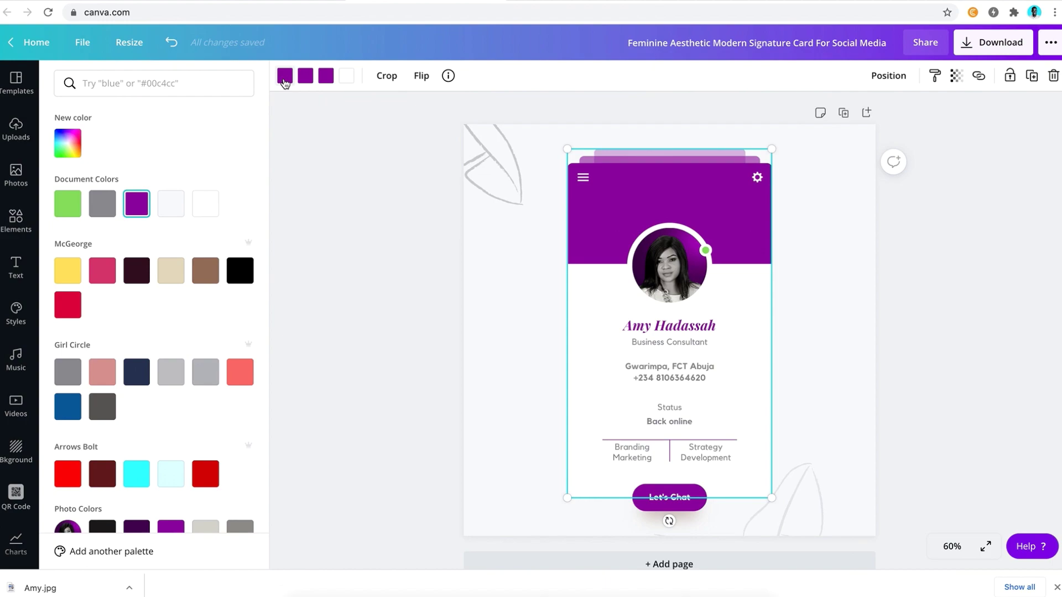
click(77, 145)
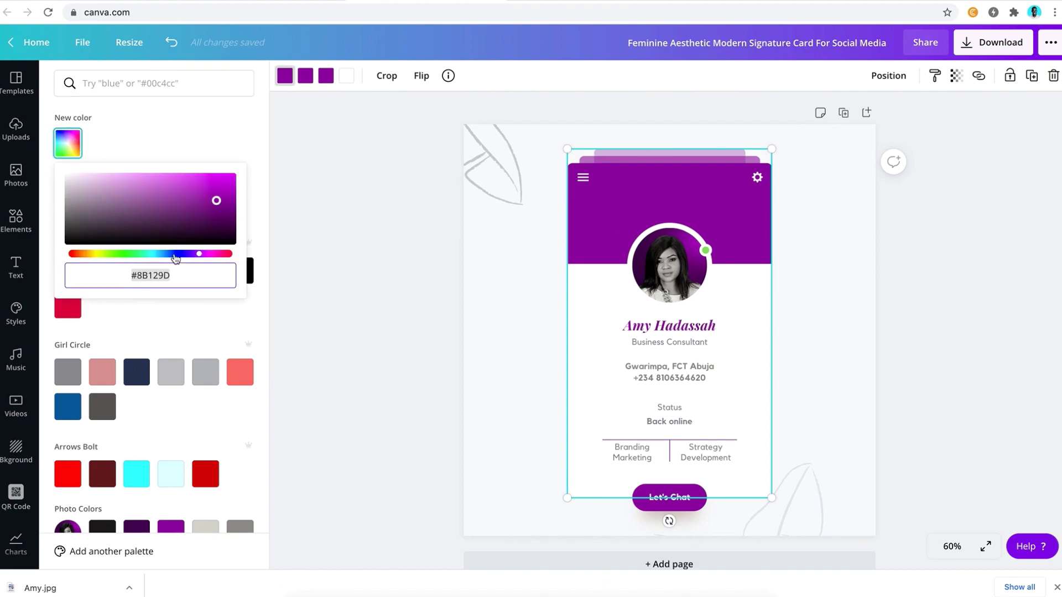
right_click(152, 275)
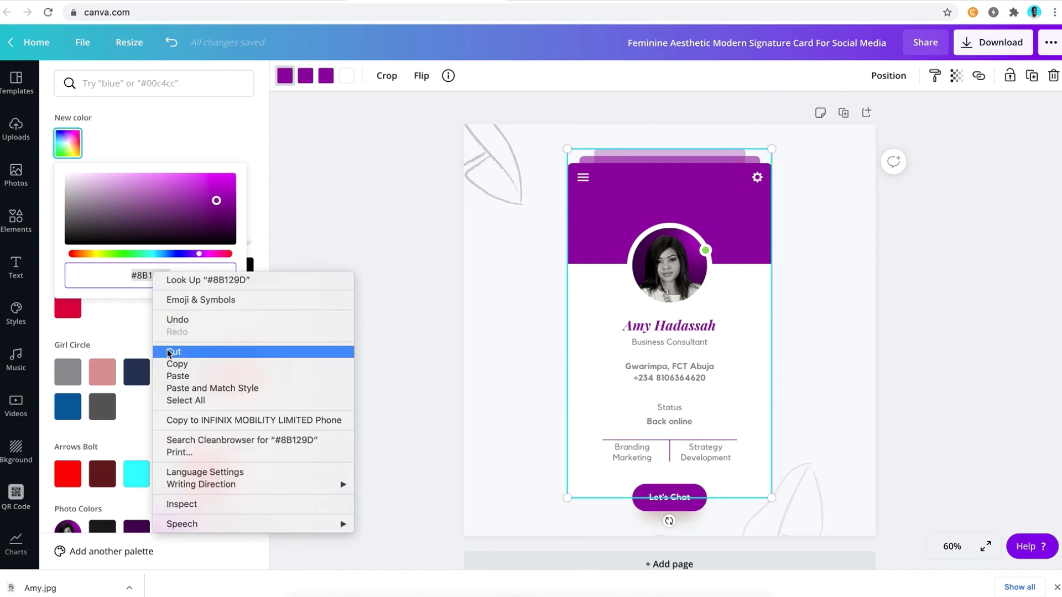
click(171, 364)
click(277, 307)
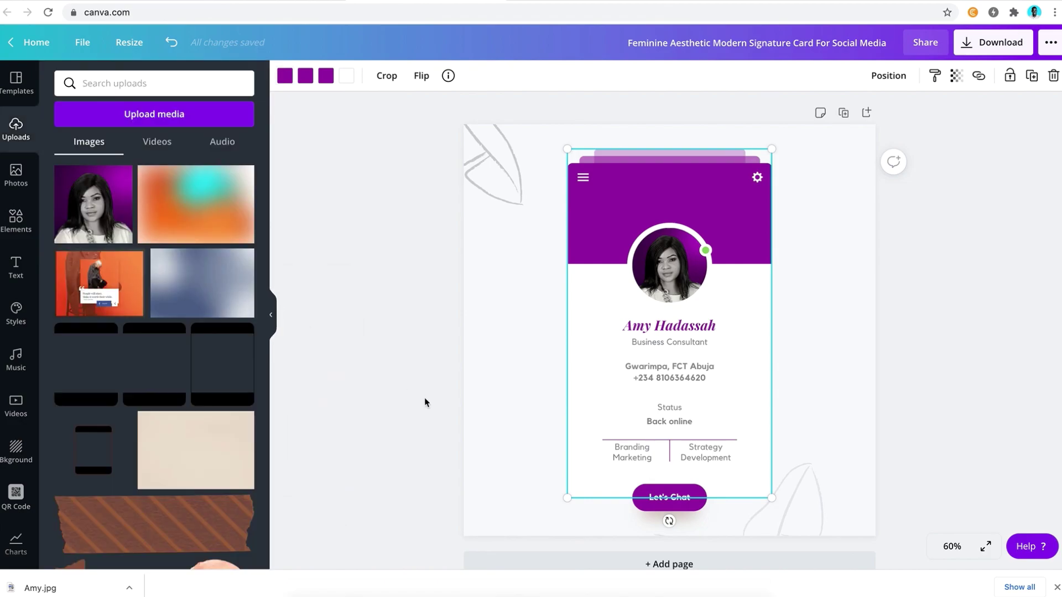
Undo and redo the label edit so it reads Let's Chat, then select the shadow image
key(ctrl+z)
click(200, 43)
click(696, 530)
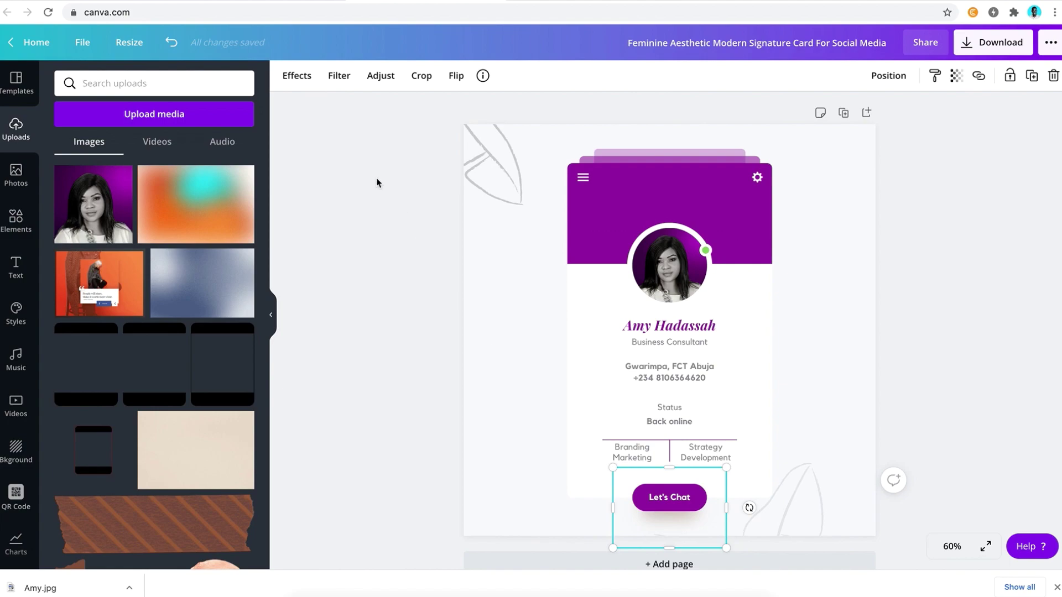
Apply the Fuchsia duotone to the shadow image and paste #8B129D as its highlights colour
click(298, 82)
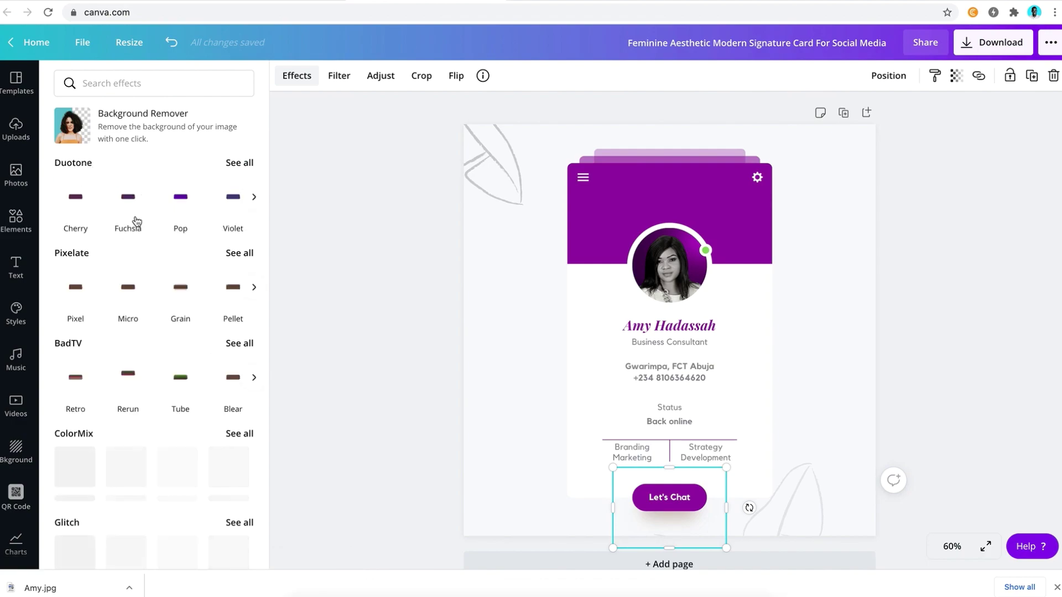
click(128, 202)
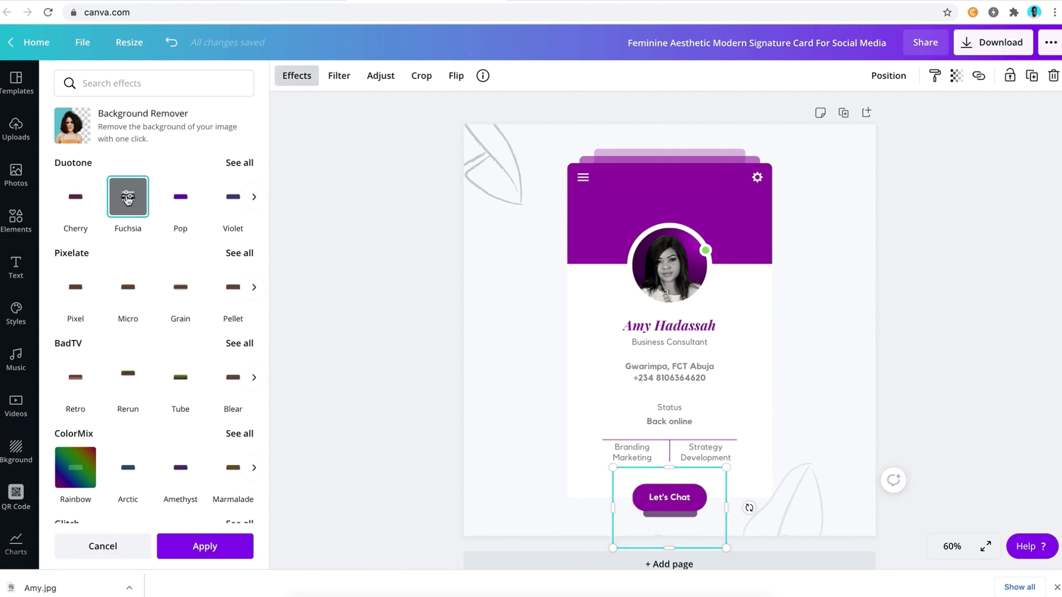
click(127, 199)
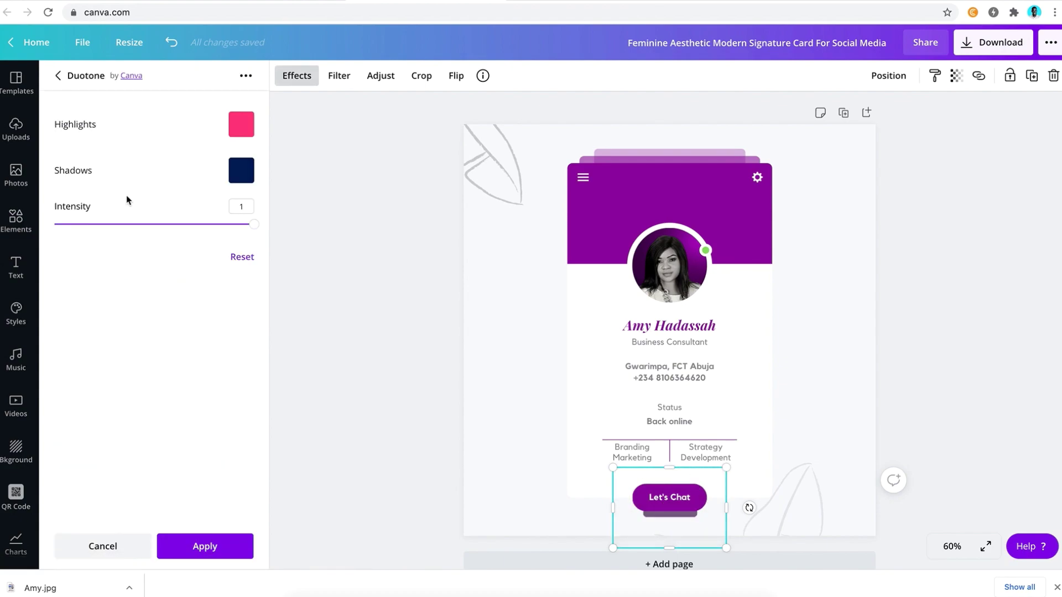
click(237, 130)
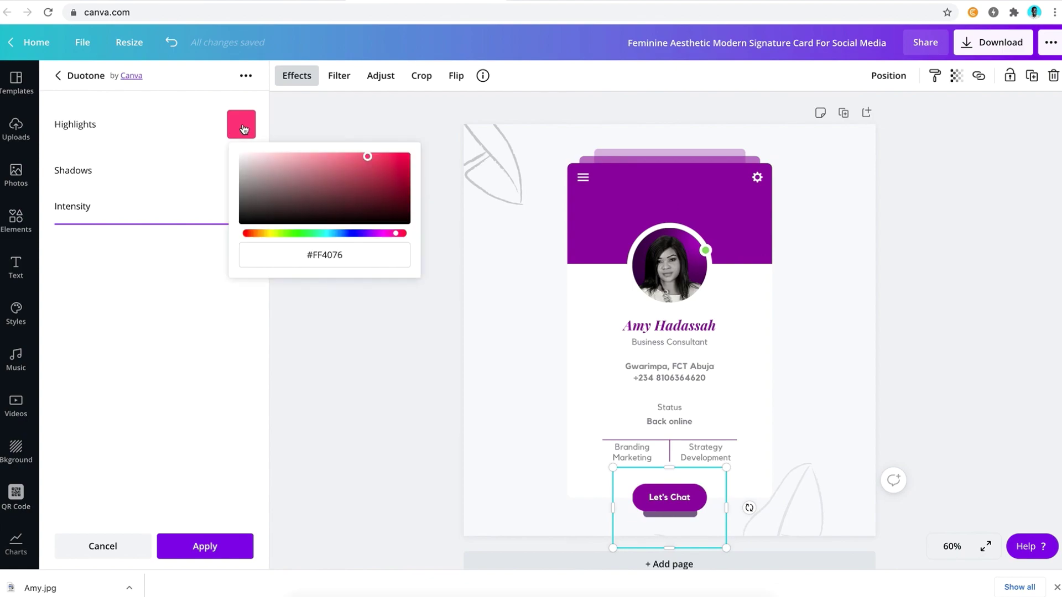
click(316, 251)
key(ctrl+v)
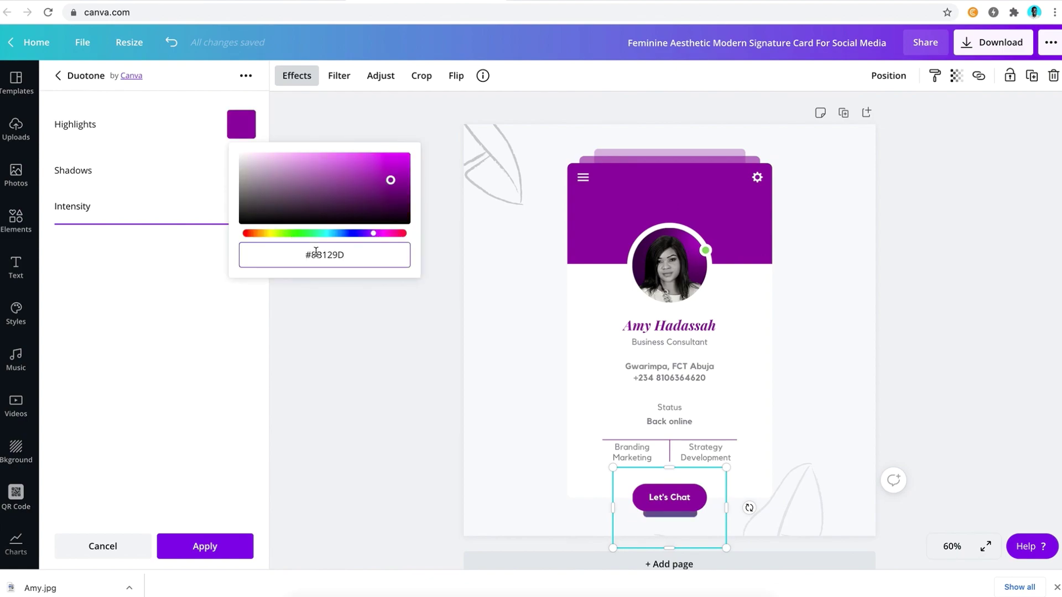
click(190, 340)
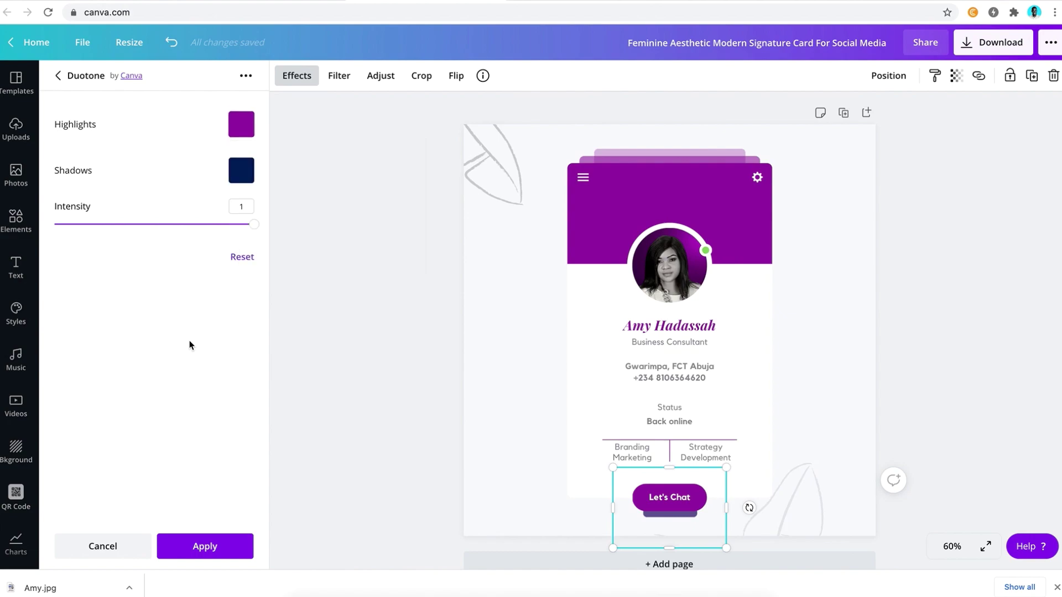
Set the duotone shadows colour to #8B129D too and apply the effect
click(246, 175)
click(321, 311)
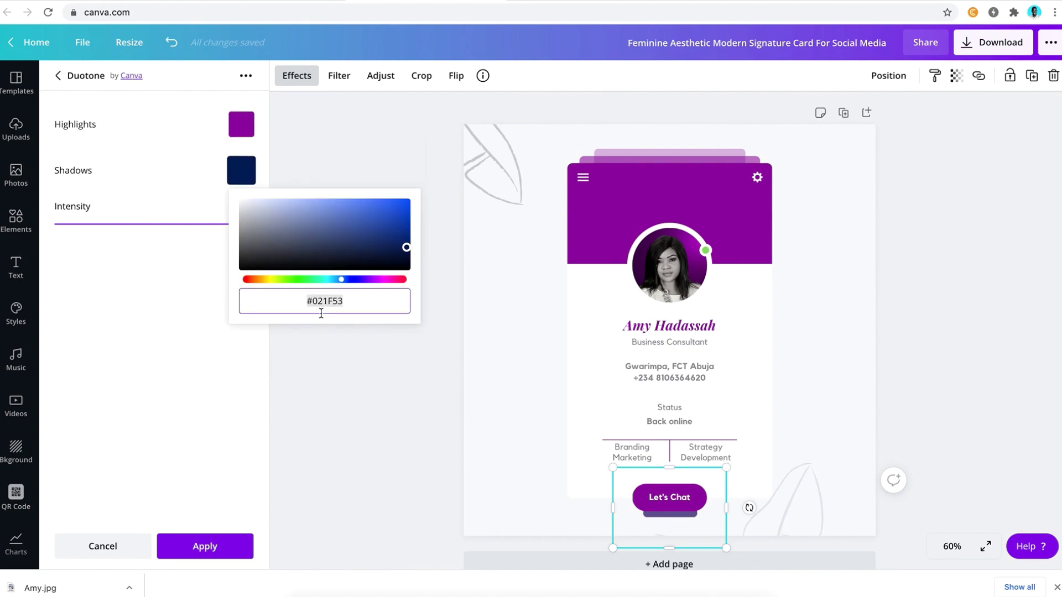
key(ctrl+v)
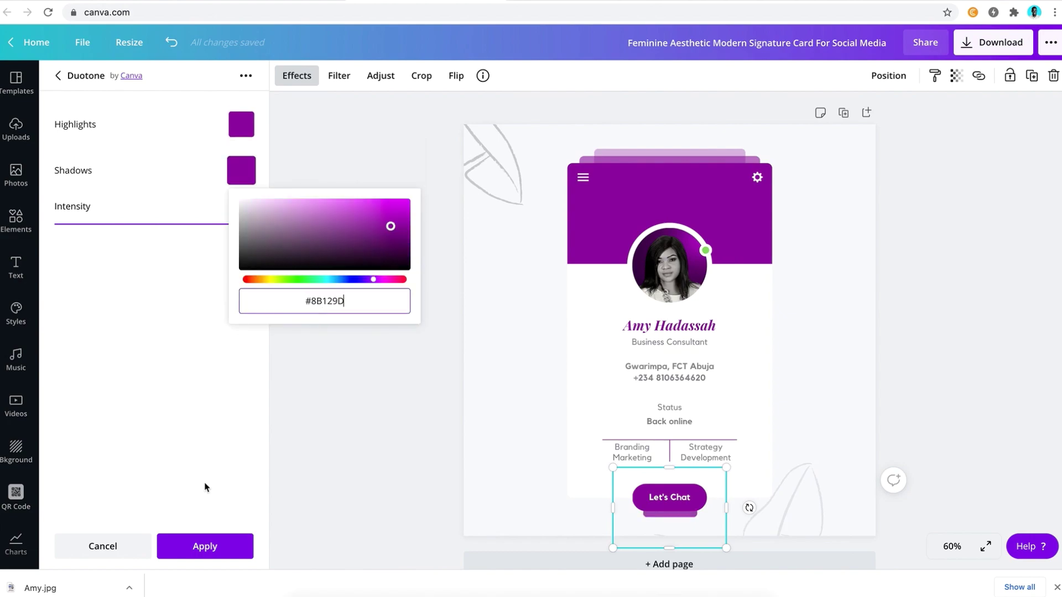
click(207, 408)
click(213, 548)
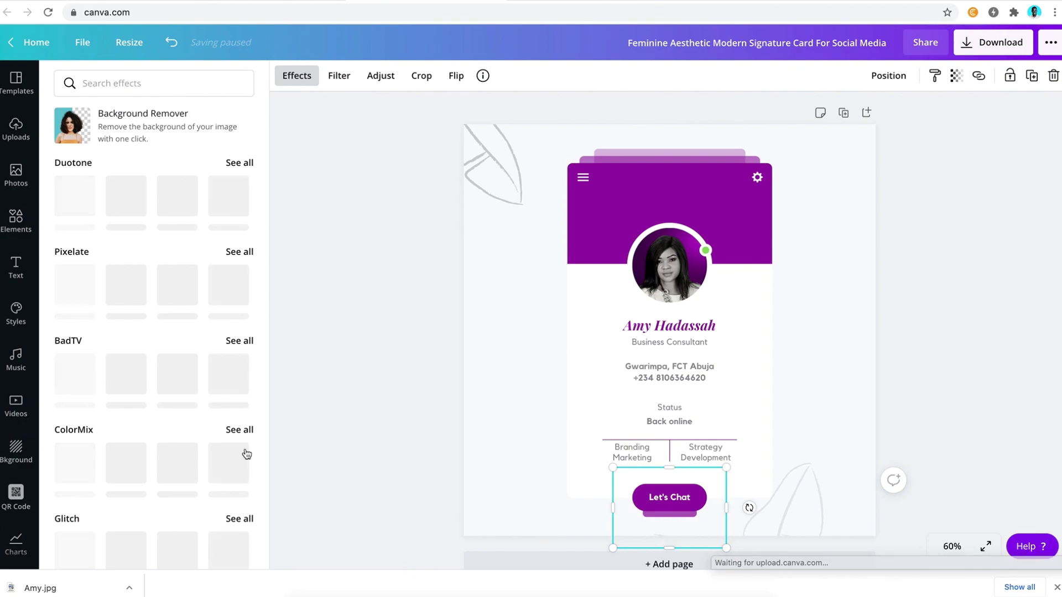
Blur the purple shadow image to 76 and set its transparency to 40
click(382, 79)
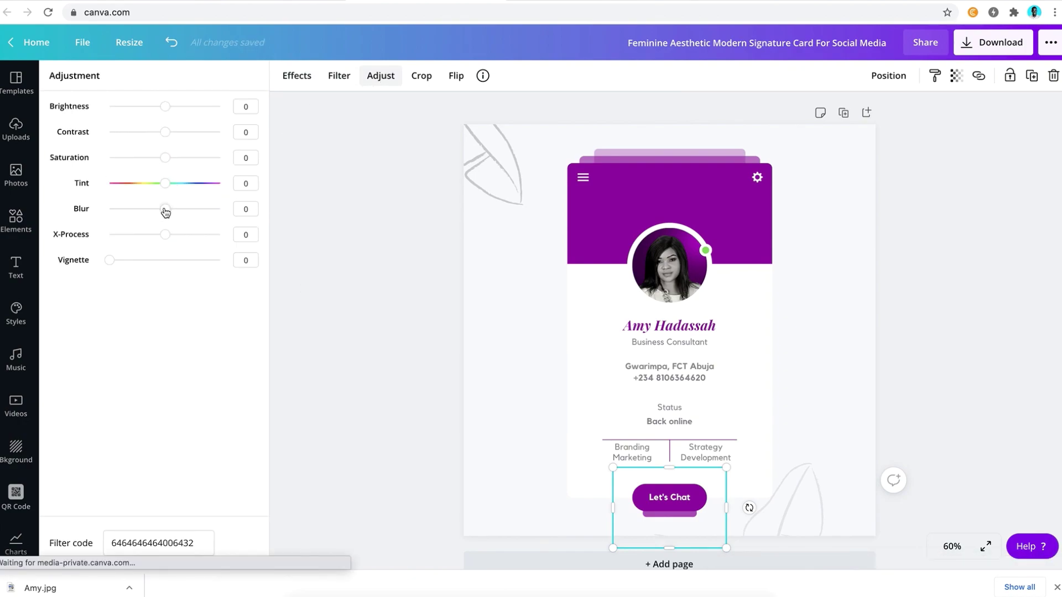
drag(165, 212, 206, 214)
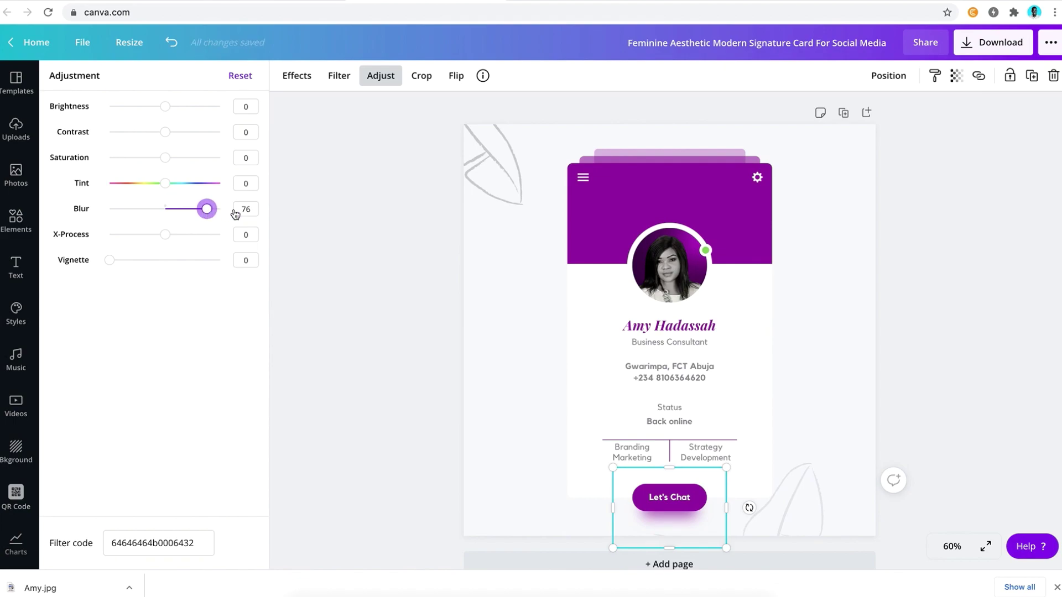
click(952, 80)
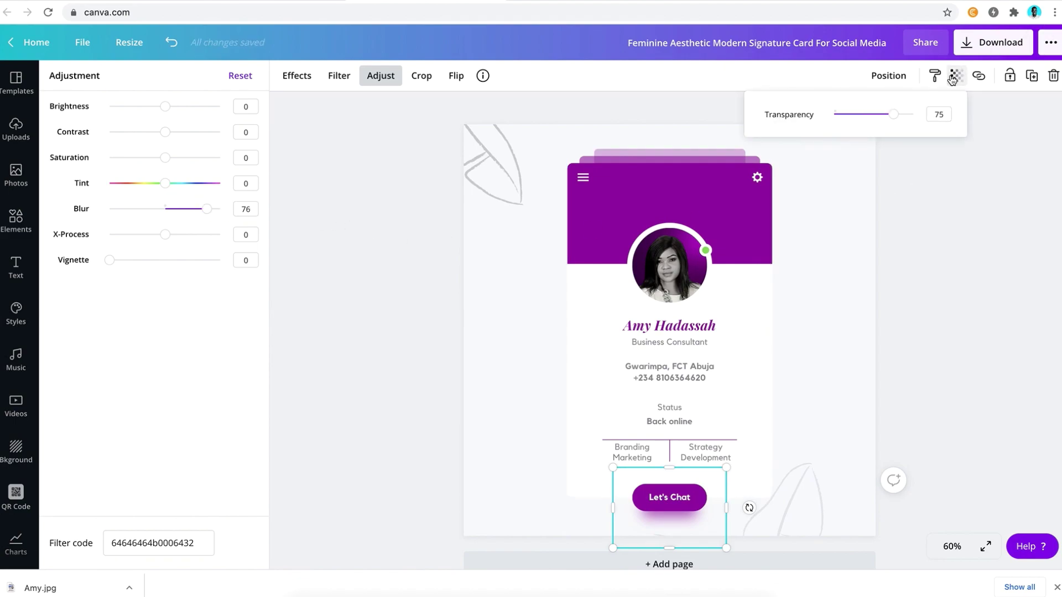
drag(910, 115, 872, 120)
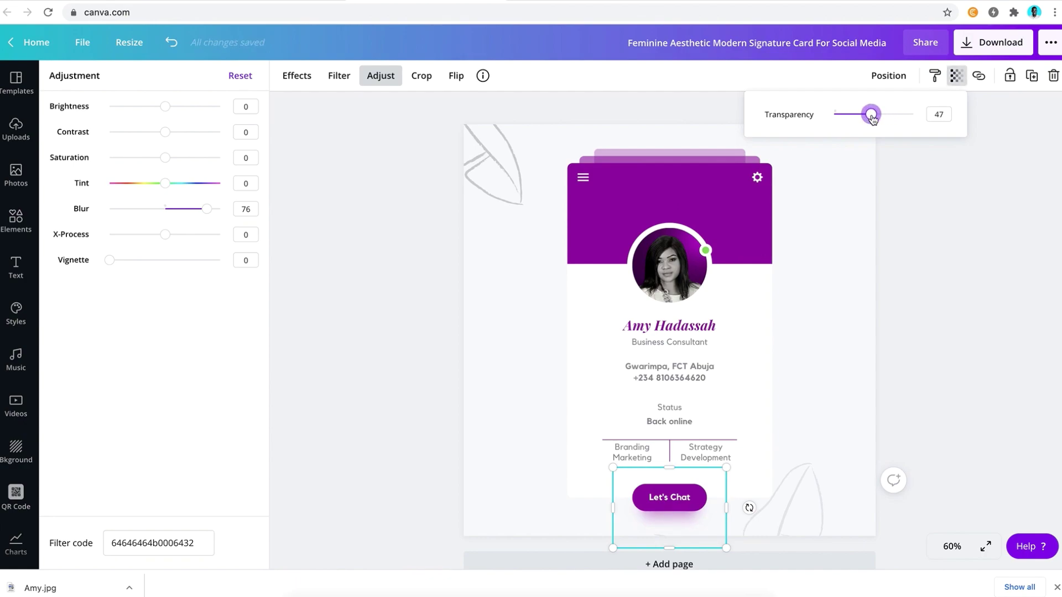
click(949, 113)
text(40)
key(Return)
key(Escape)
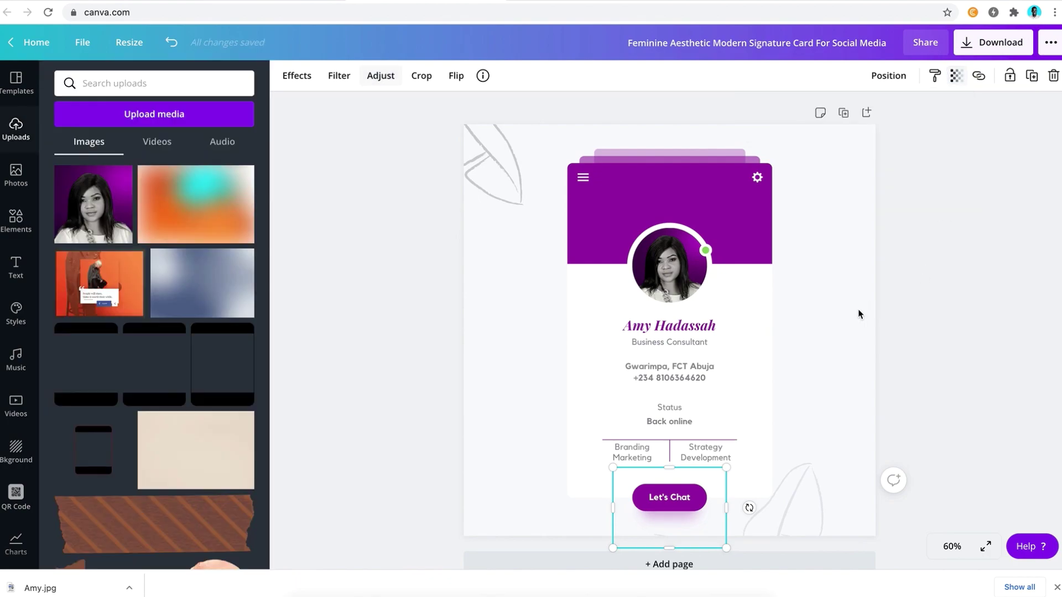
click(912, 327)
Recolour the top-left and bottom-right leaf outlines with the purple document colour
click(521, 148)
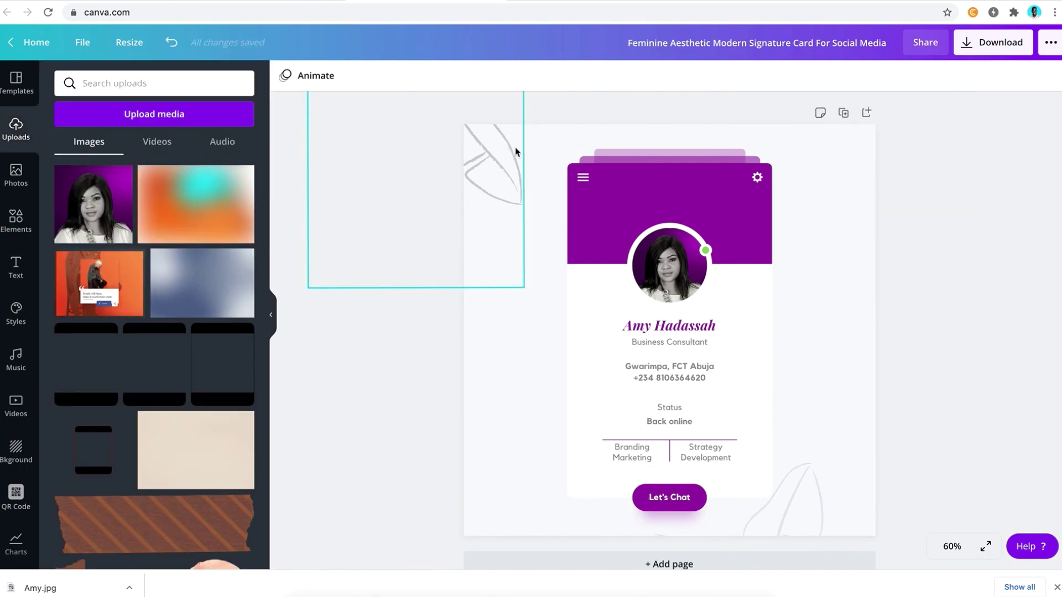
click(285, 76)
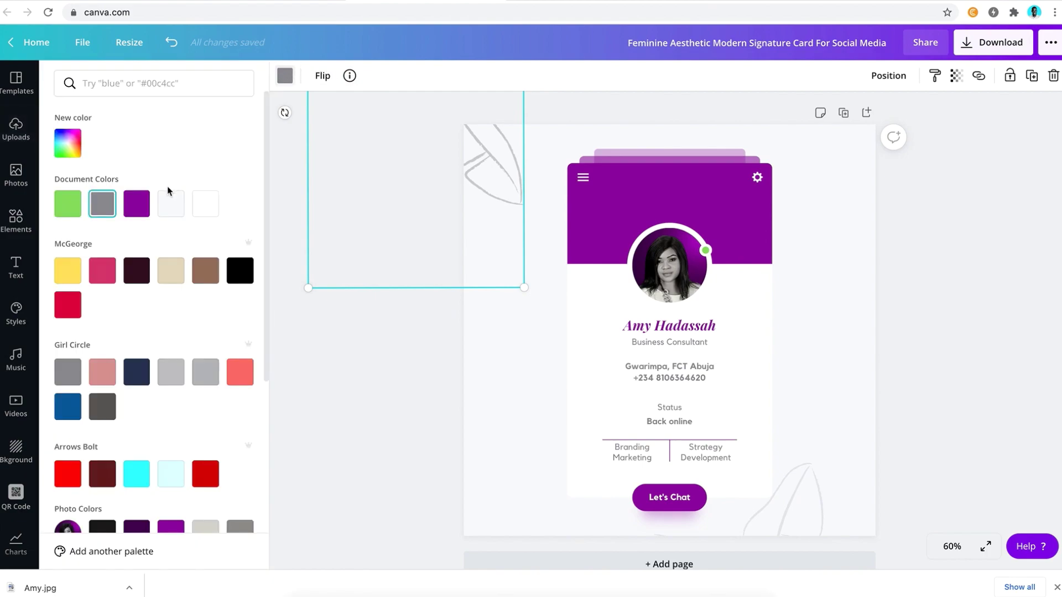
click(147, 206)
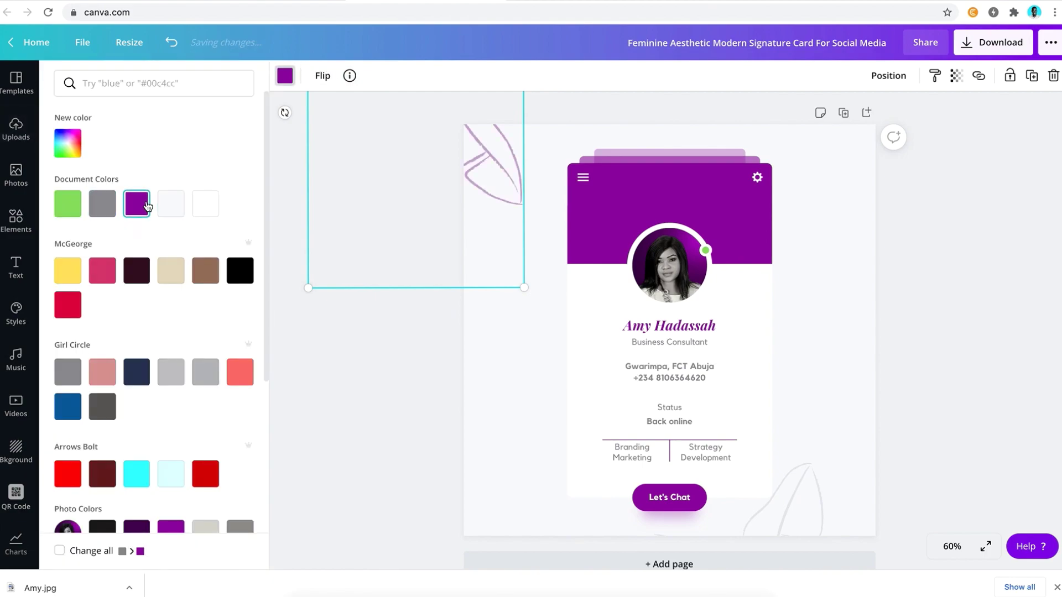
click(794, 526)
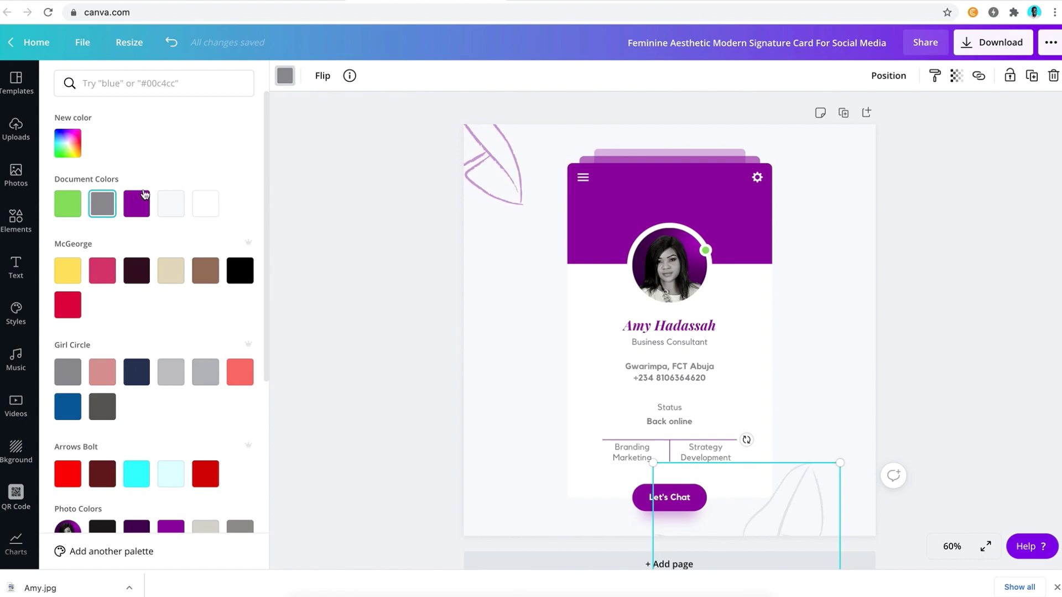
click(139, 207)
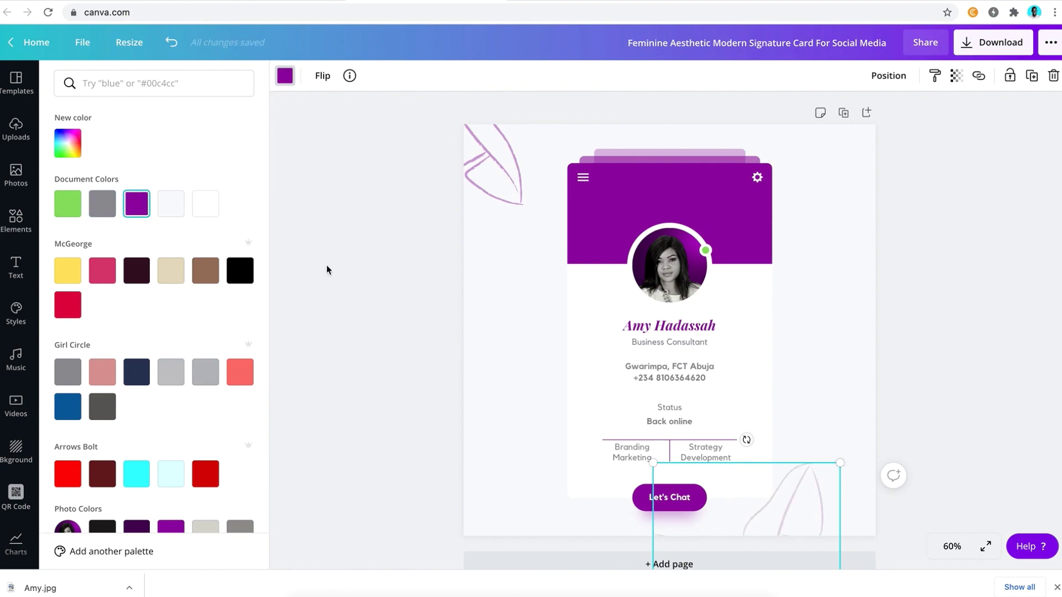
click(360, 284)
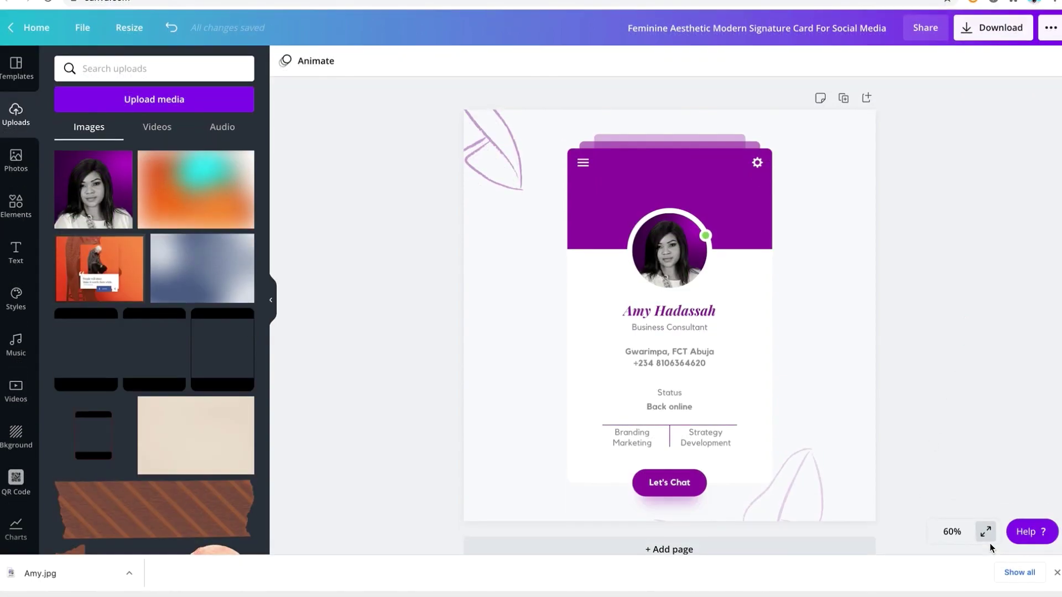
click(985, 532)
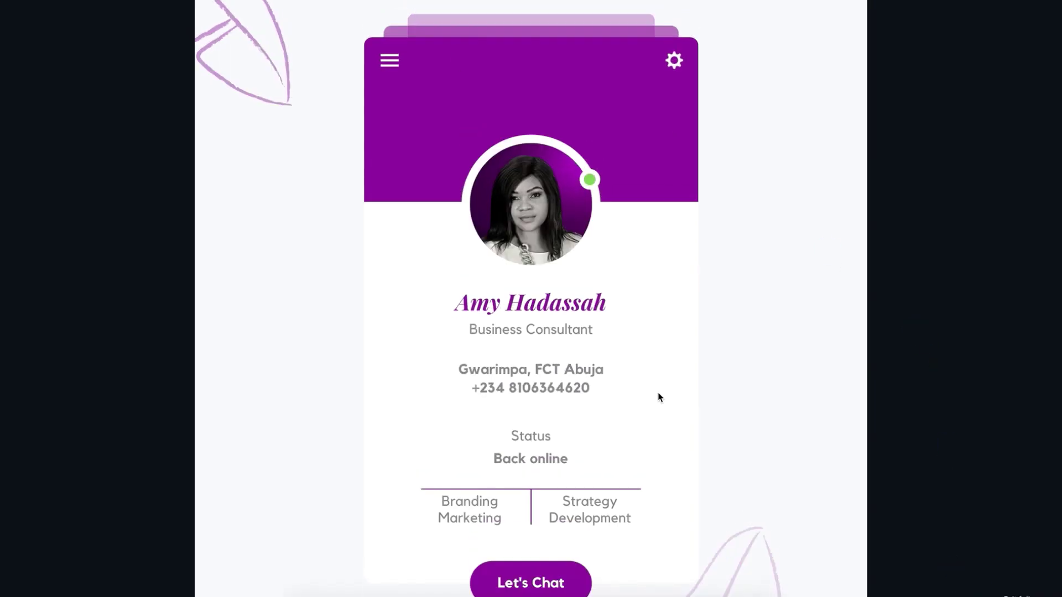
key(Escape)
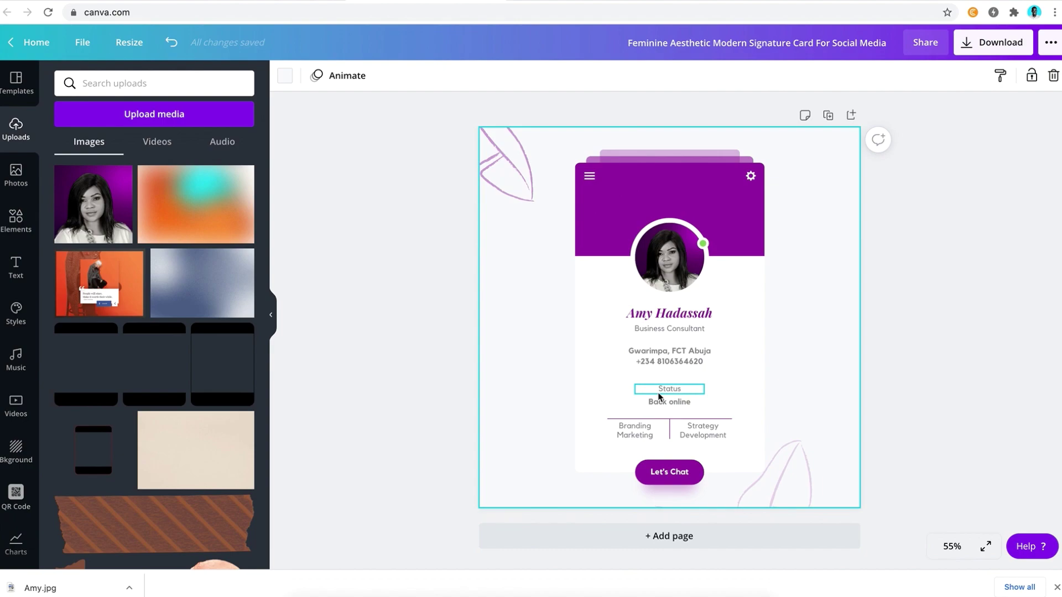